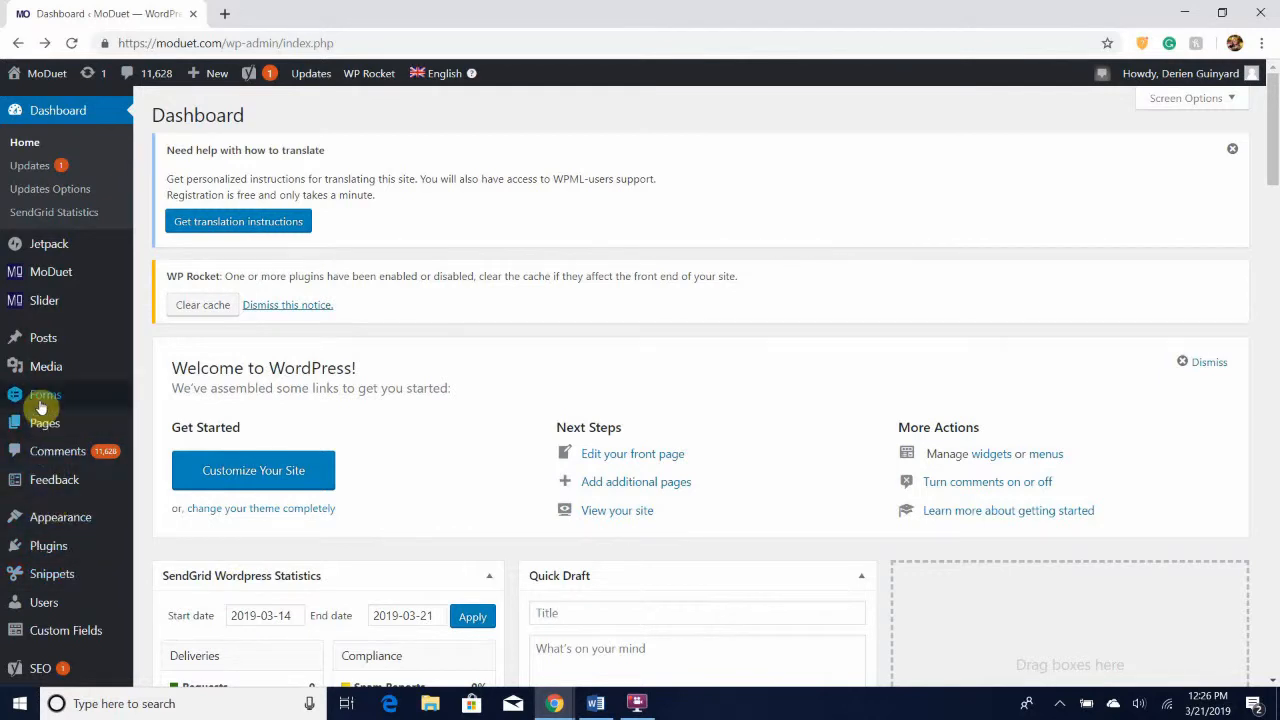
- Create a new form titled "Test" with no description
mouse_move(40, 398)
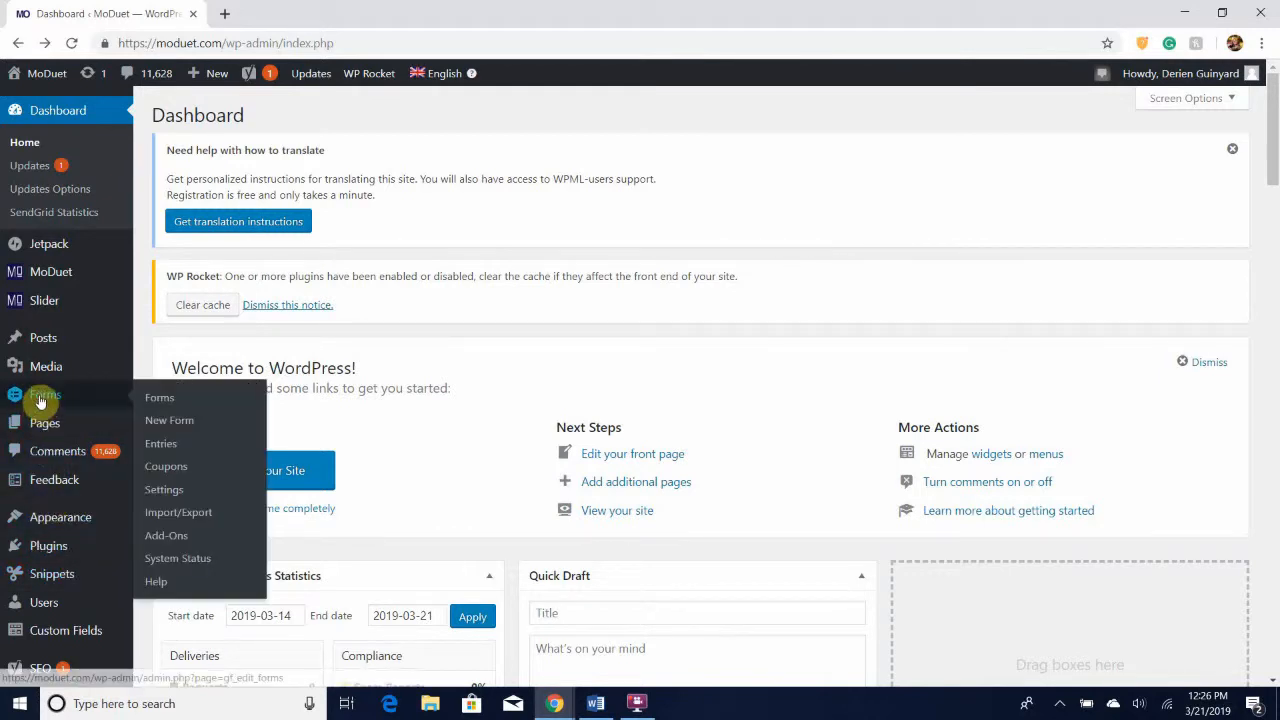
click(175, 421)
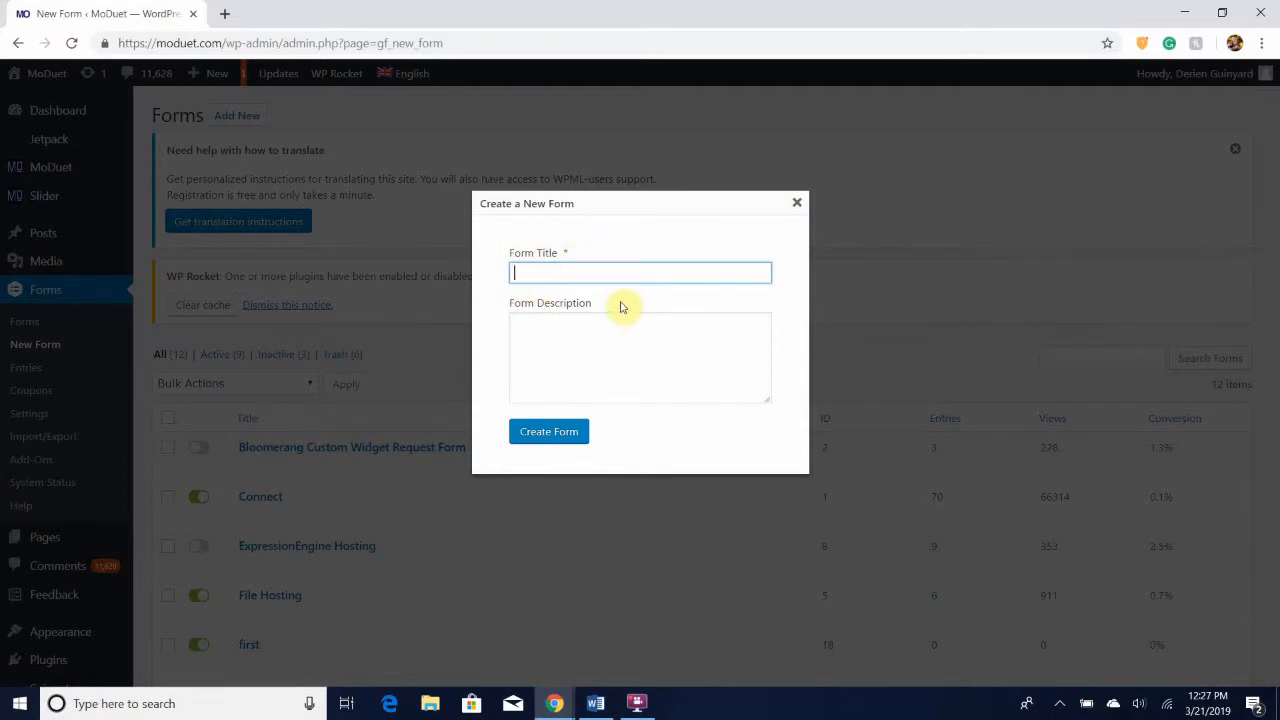
text(Test)
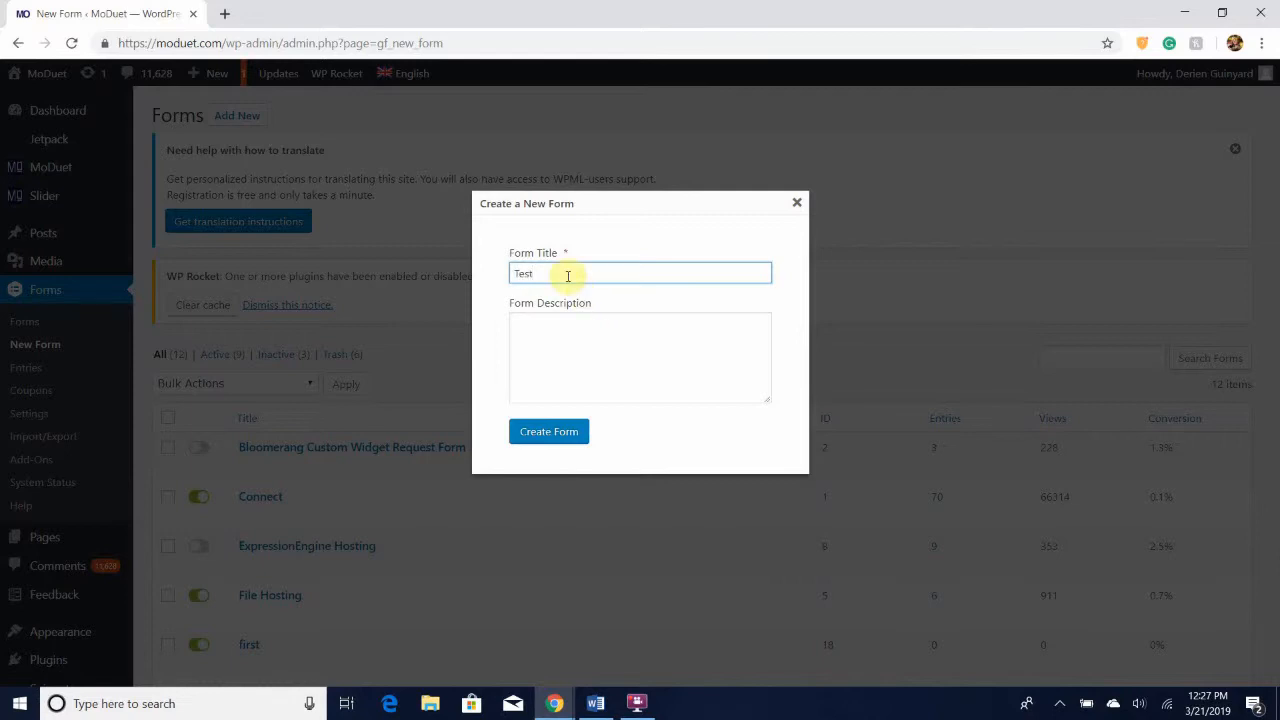
click(523, 437)
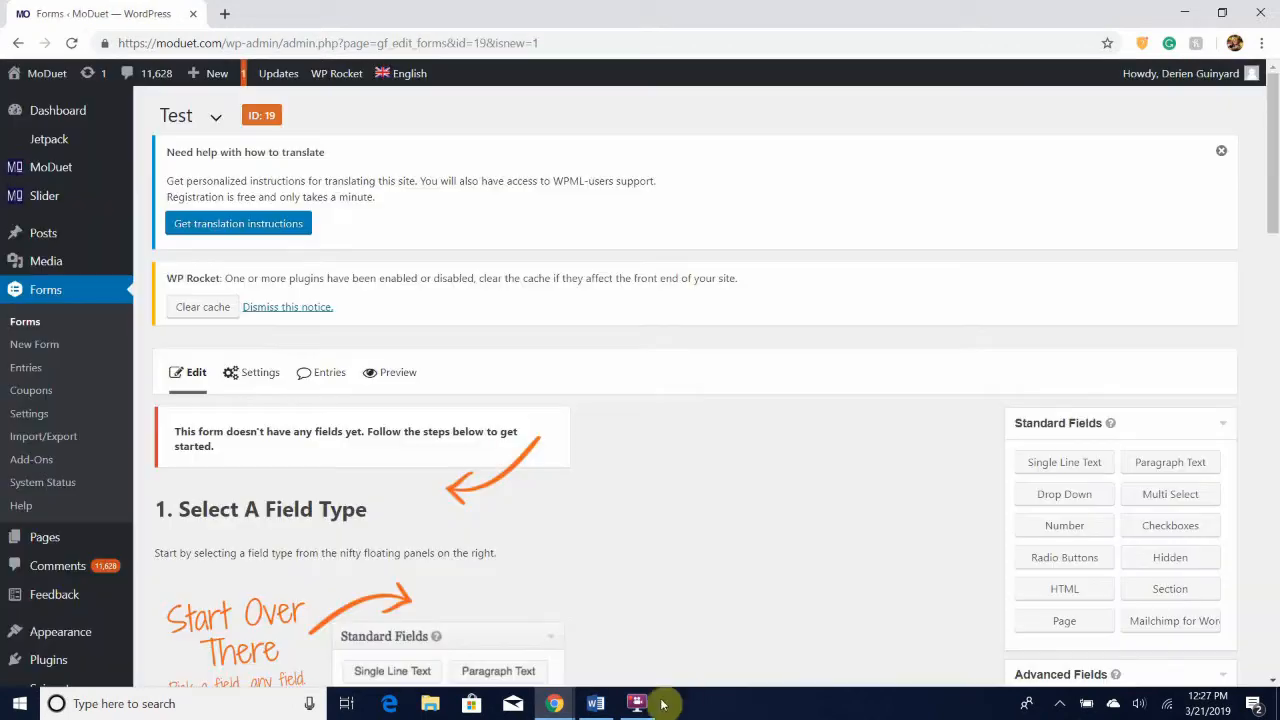
click(637, 704)
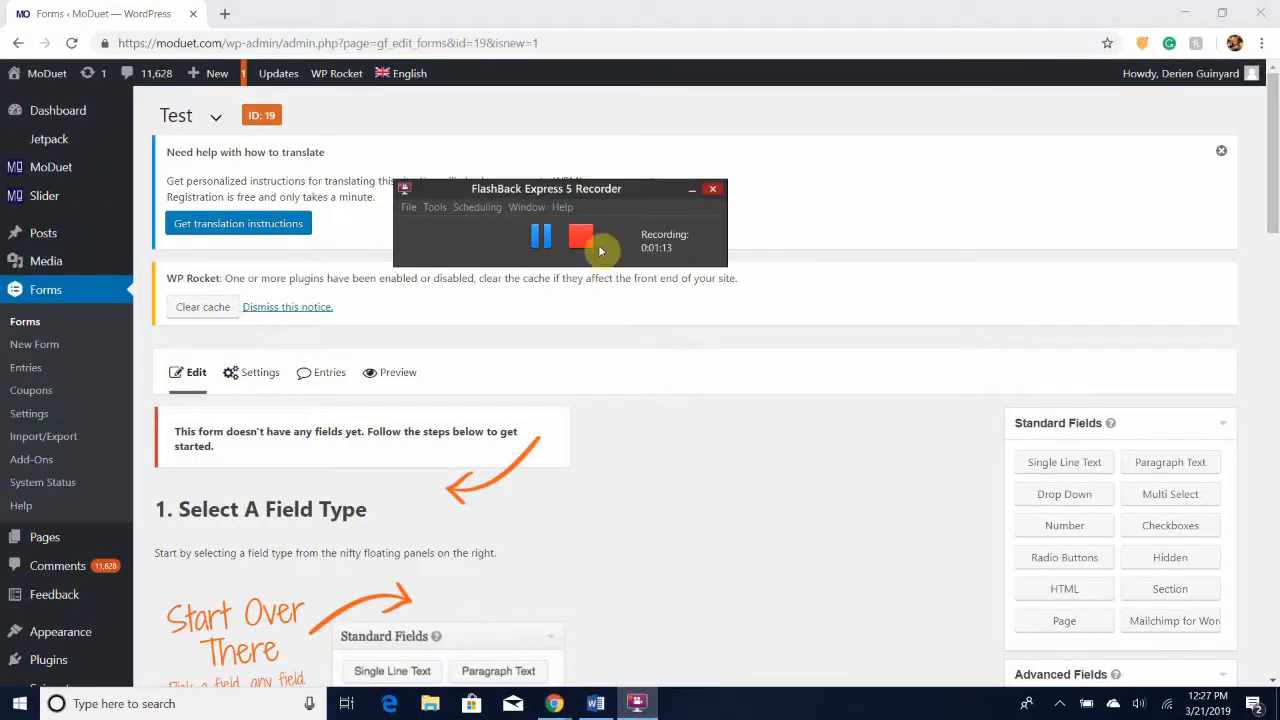
click(584, 237)
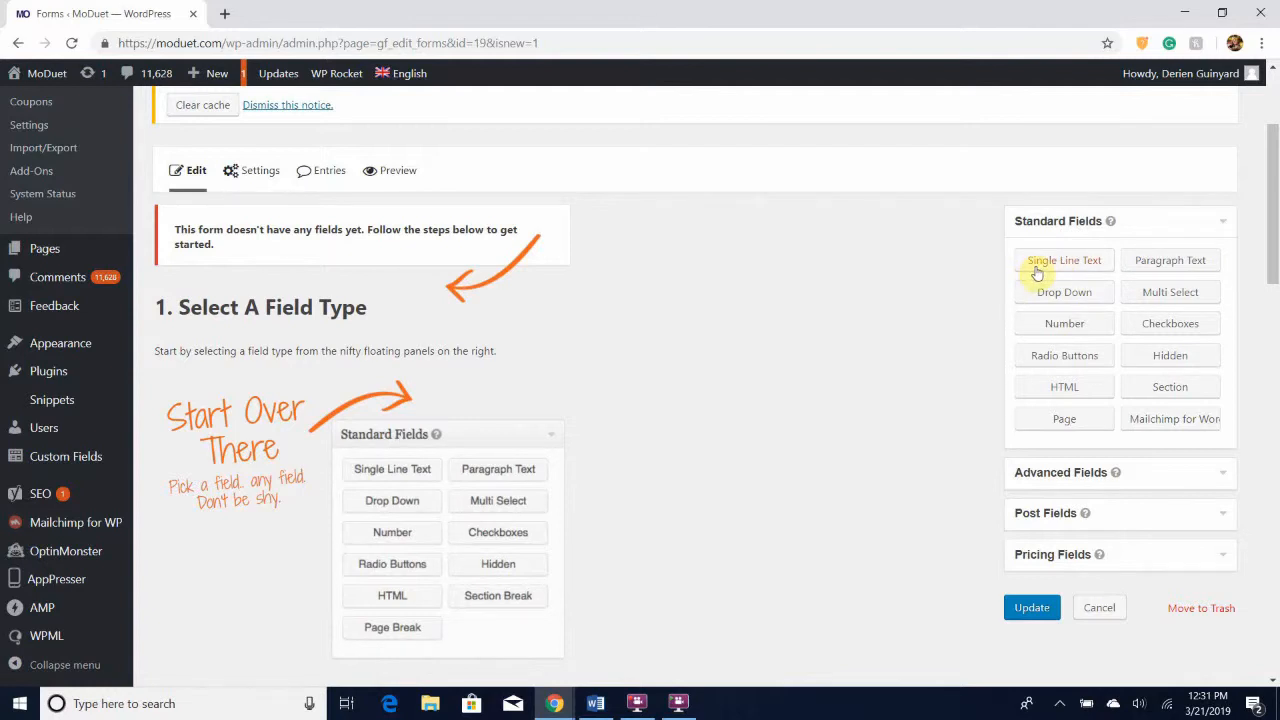
- Add a Single Line Text field to the empty form, with a Number field below it
drag(1036, 268, 203, 226)
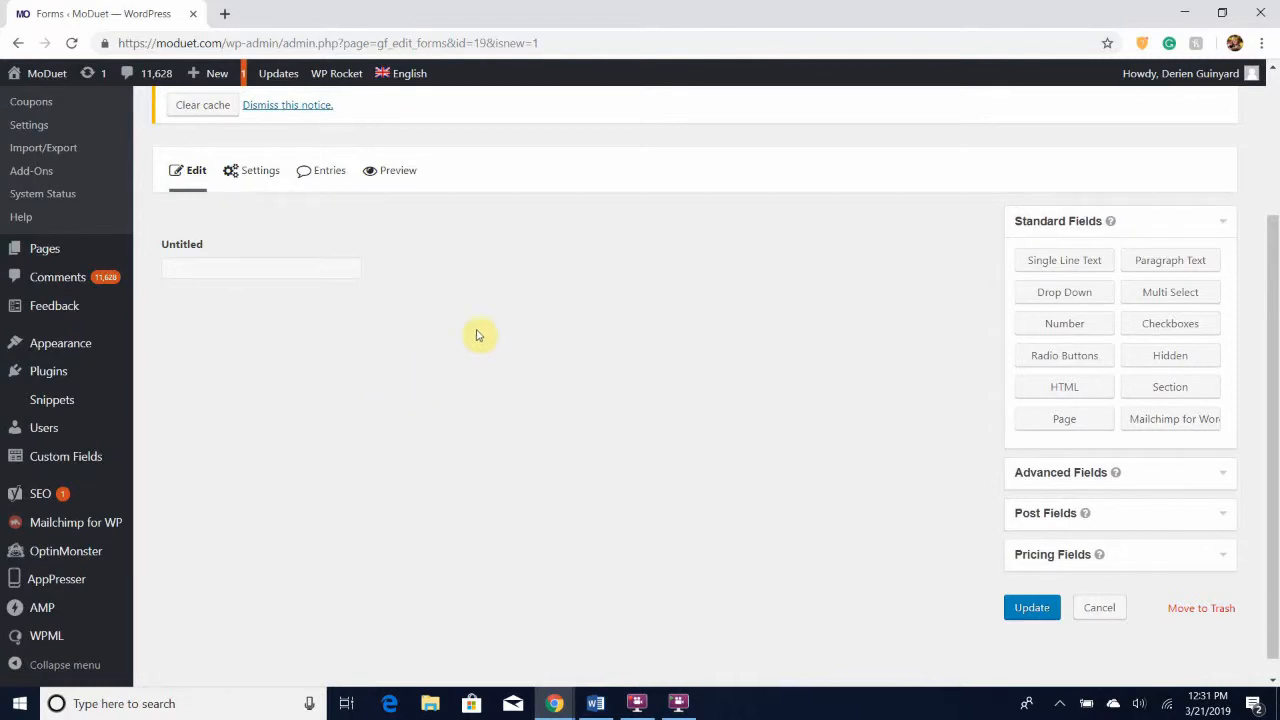
click(1064, 323)
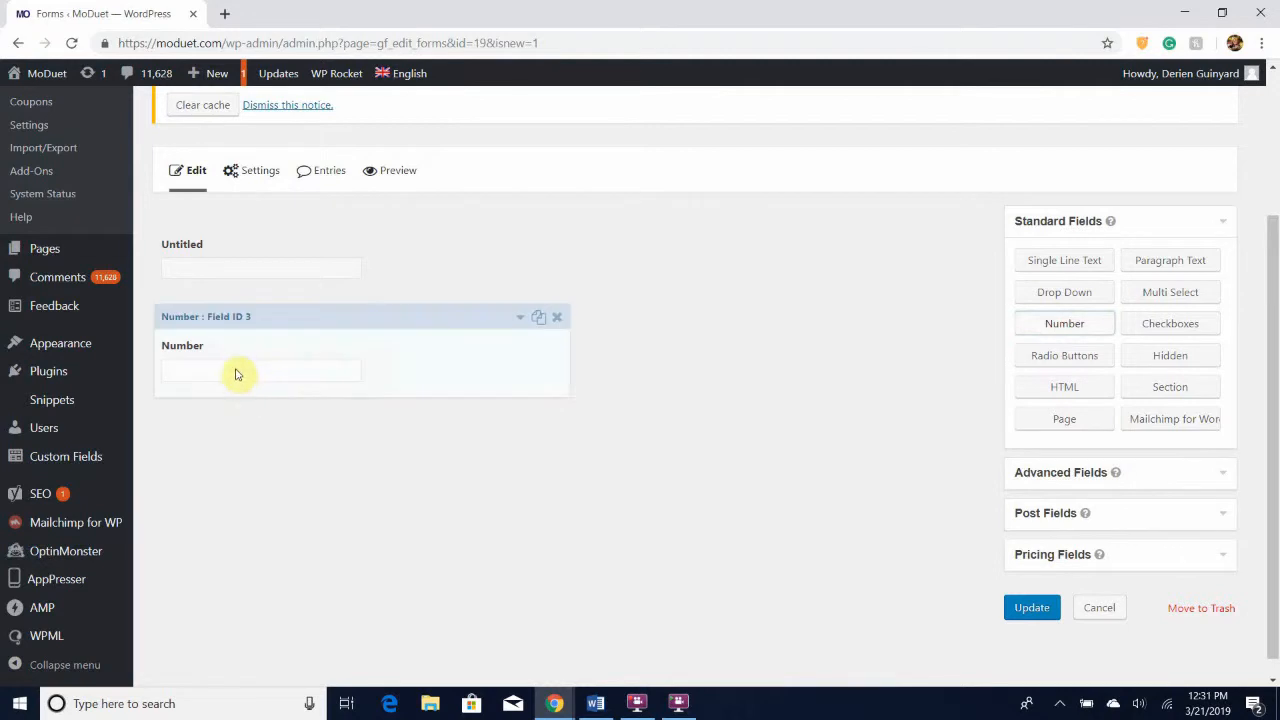
click(233, 359)
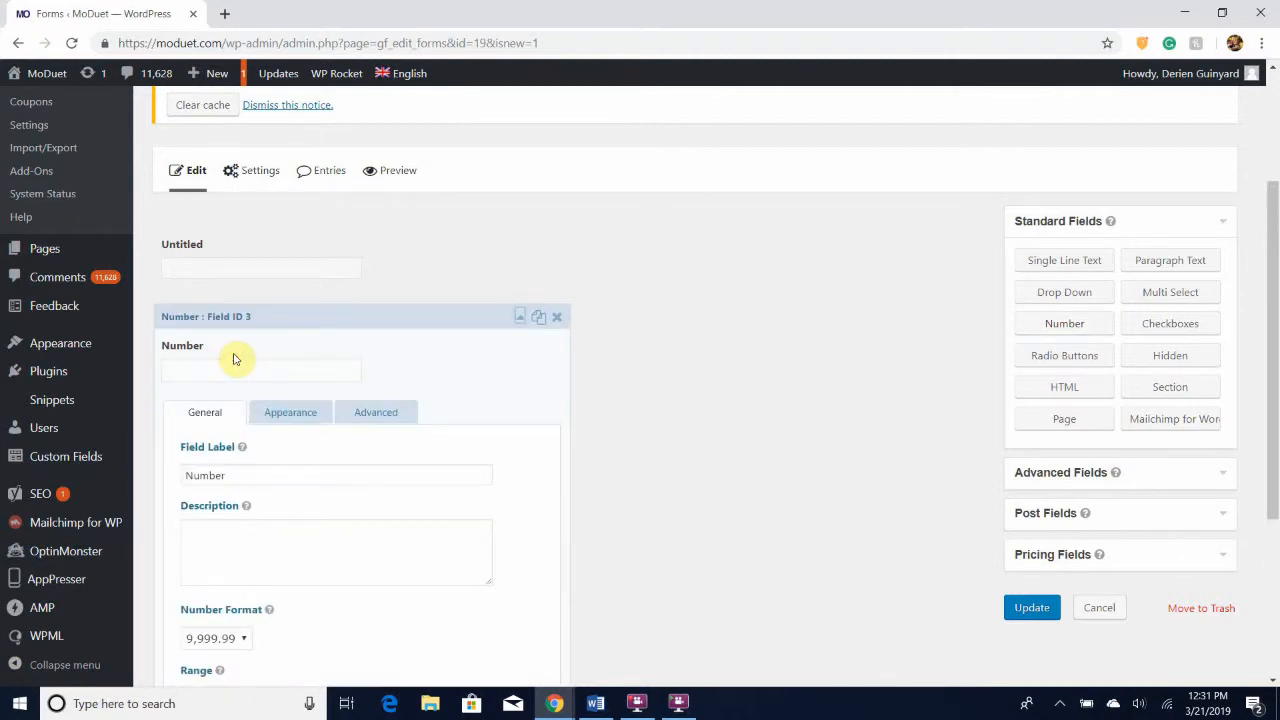
click(232, 360)
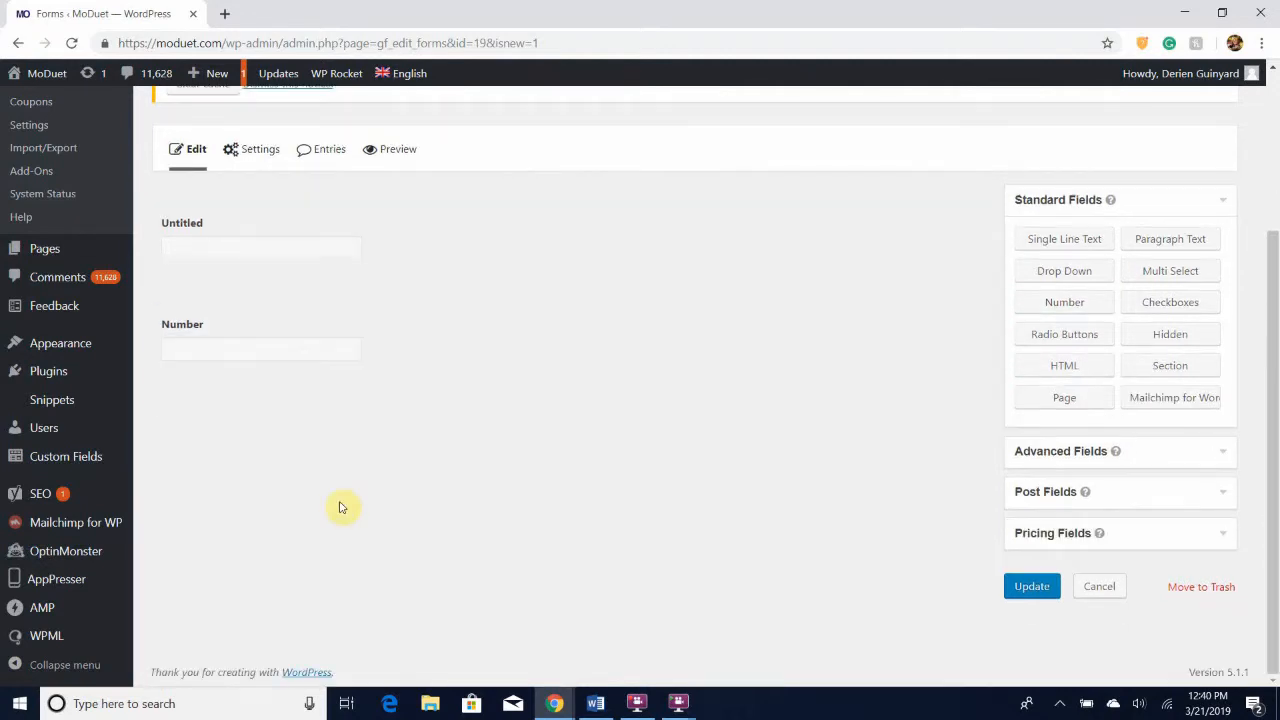
- Change the field label of the untitled single line text field to "Name"
click(235, 228)
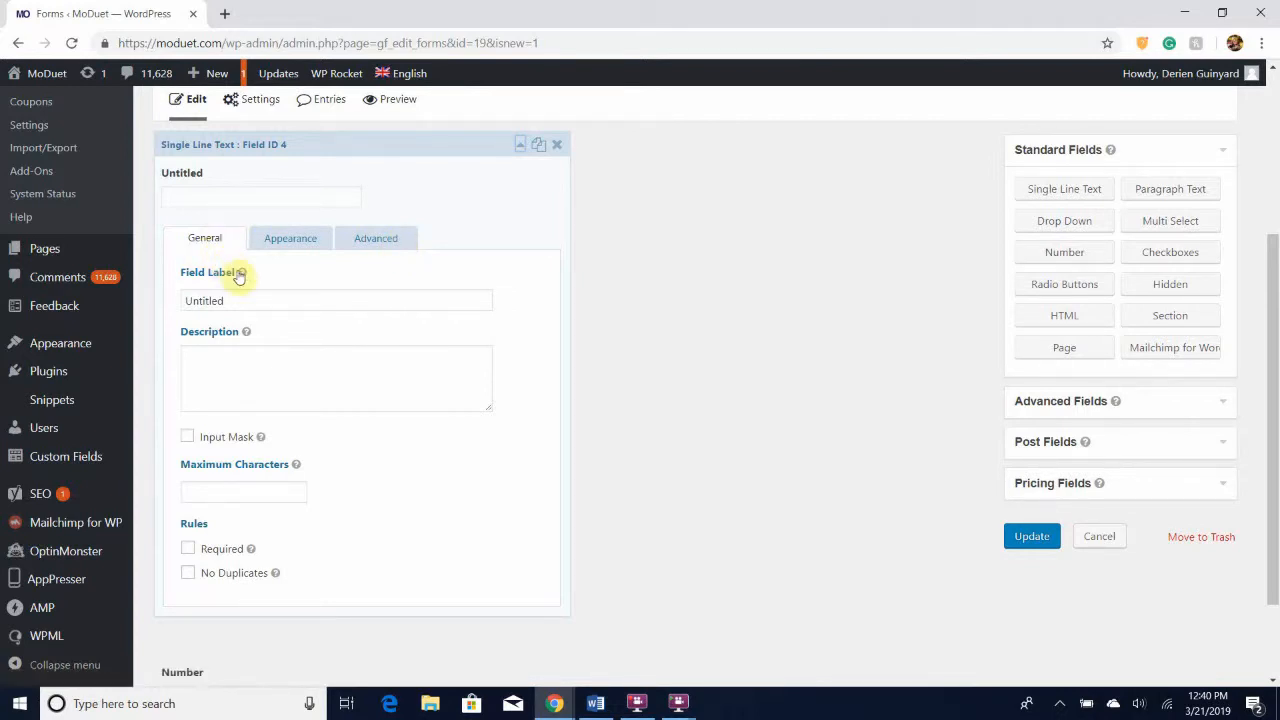
mouse_move(243, 276)
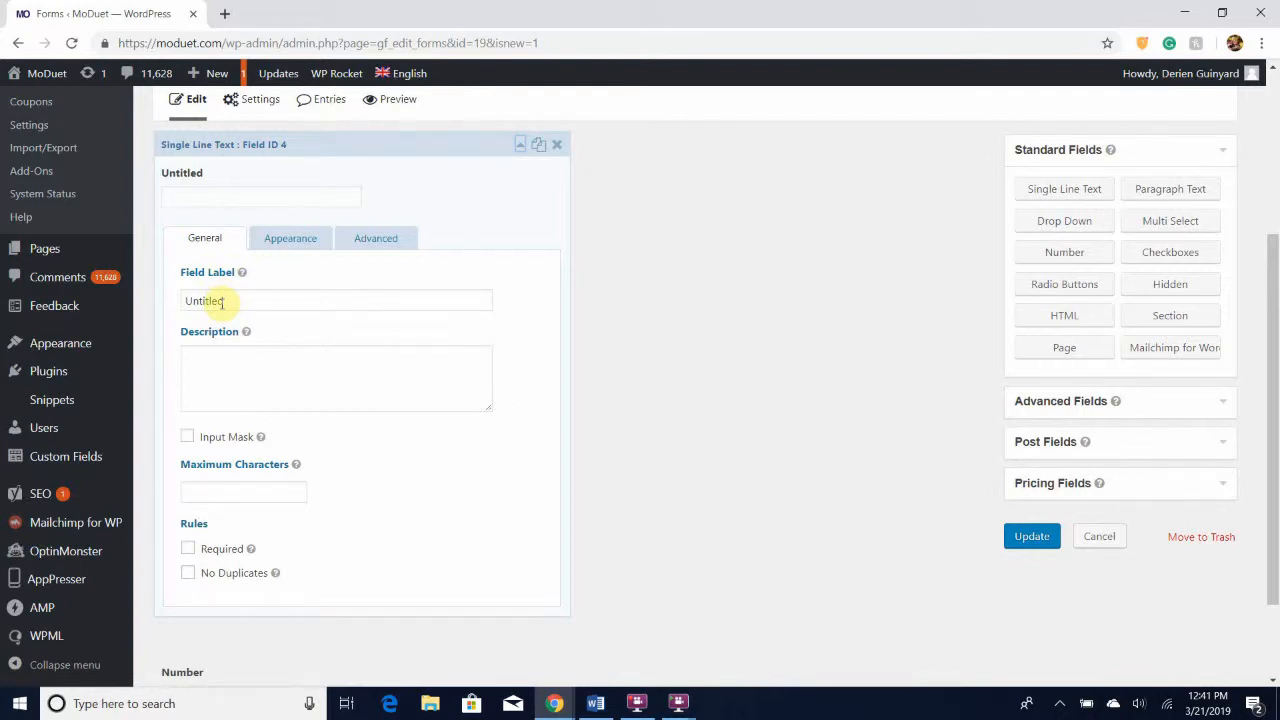
click(222, 302)
key(BackSpace)
key(BackSpace)
key(BackSpace)
key(BackSpace)
key(BackSpace)
key(BackSpace)
key(BackSpace)
key(BackSpace)
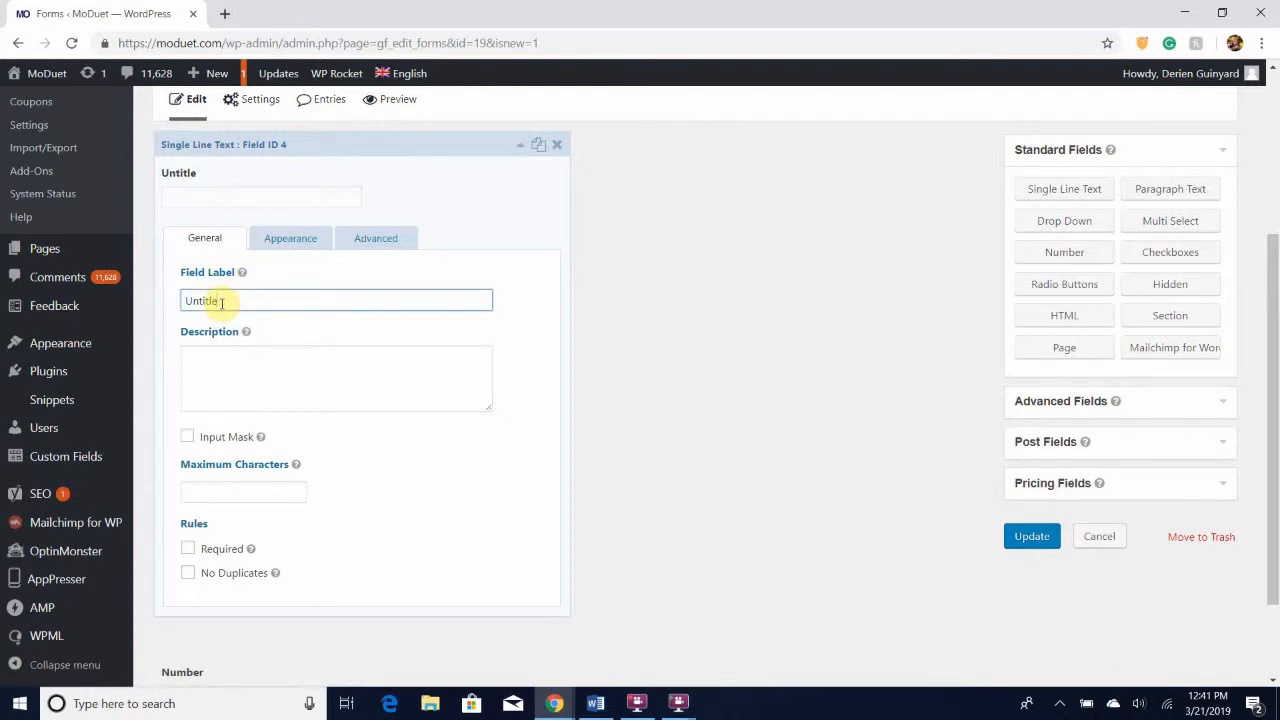
text(Name)
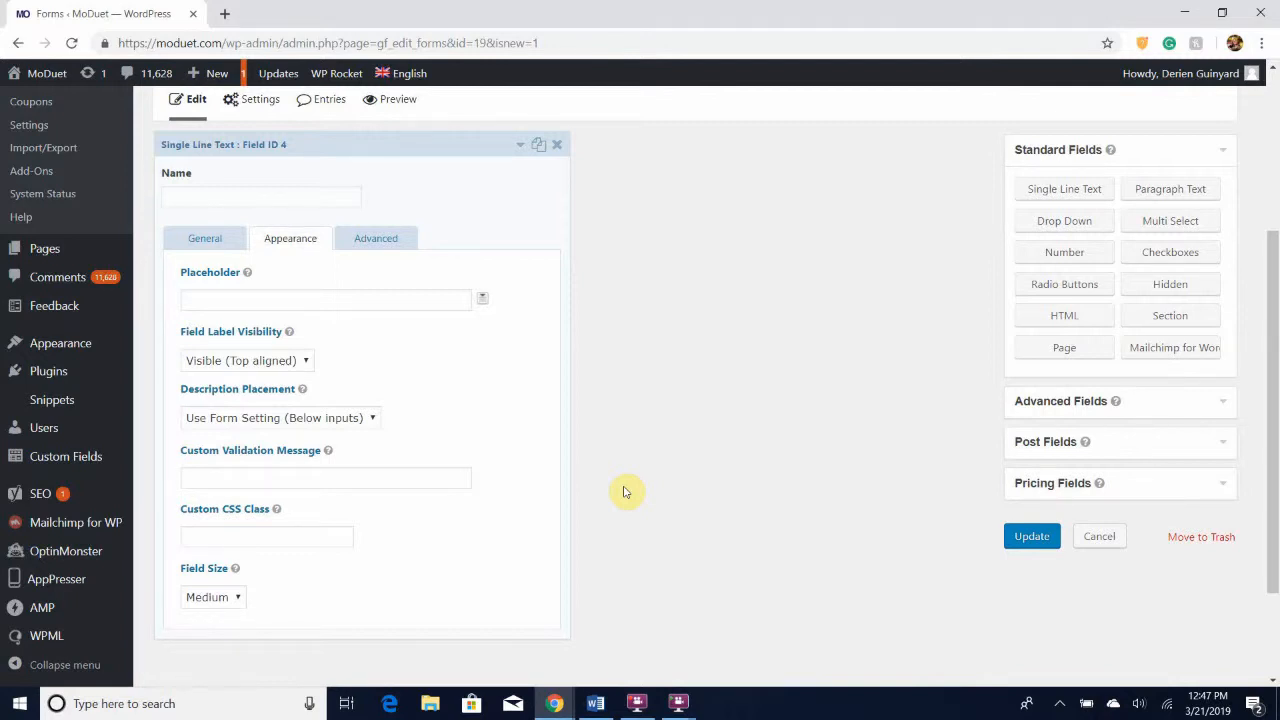
- Try "put name here" as the Name field's placeholder, then clear the placeholder text
click(246, 300)
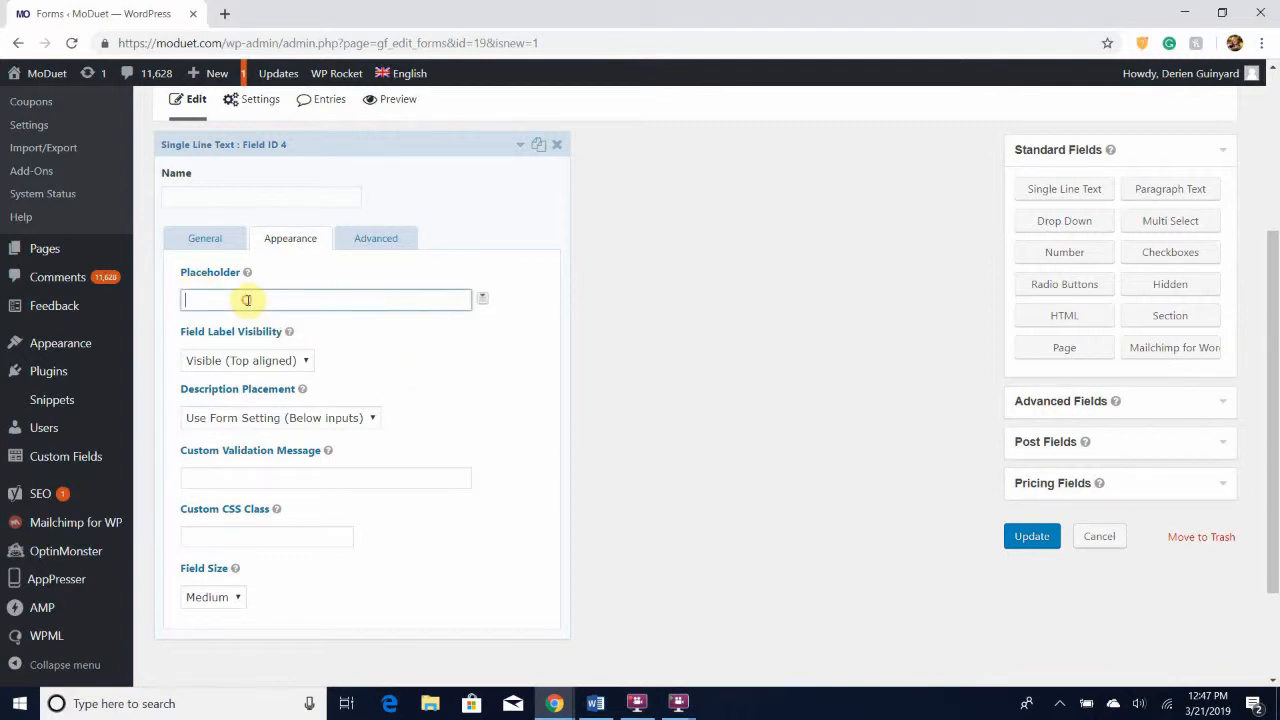
text(put name here)
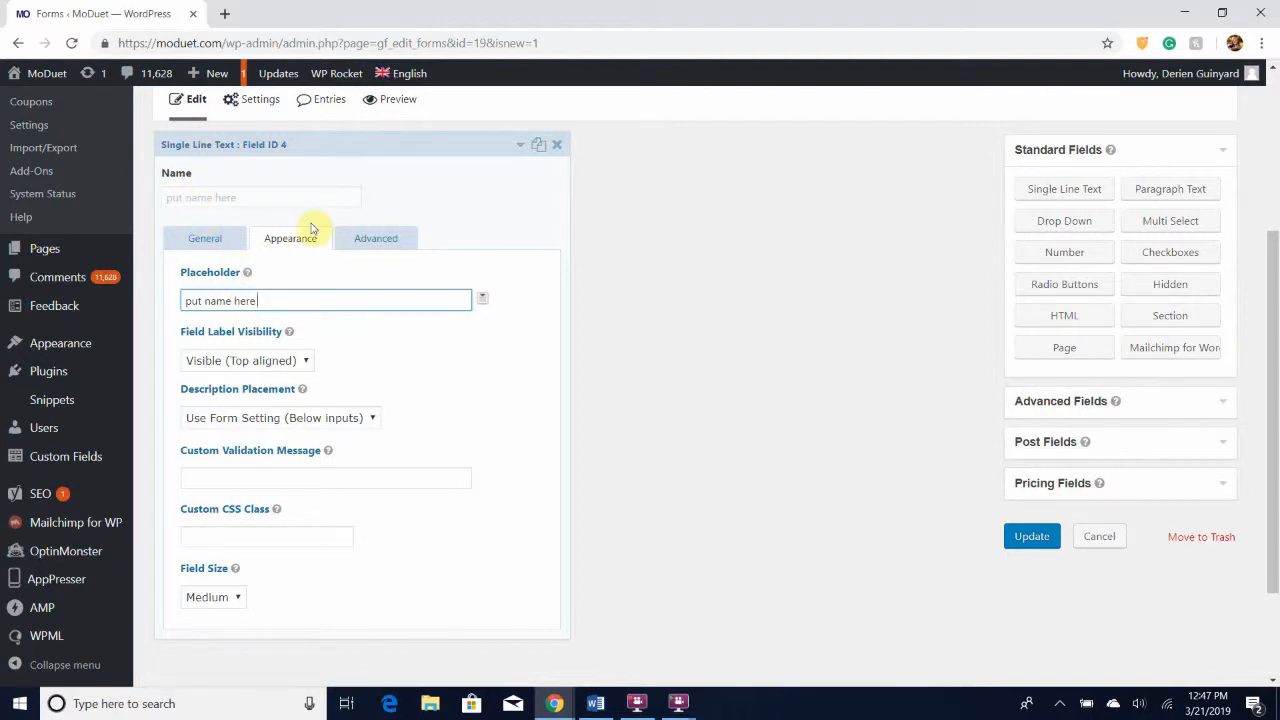
key(ctrl+a)
key(BackSpace)
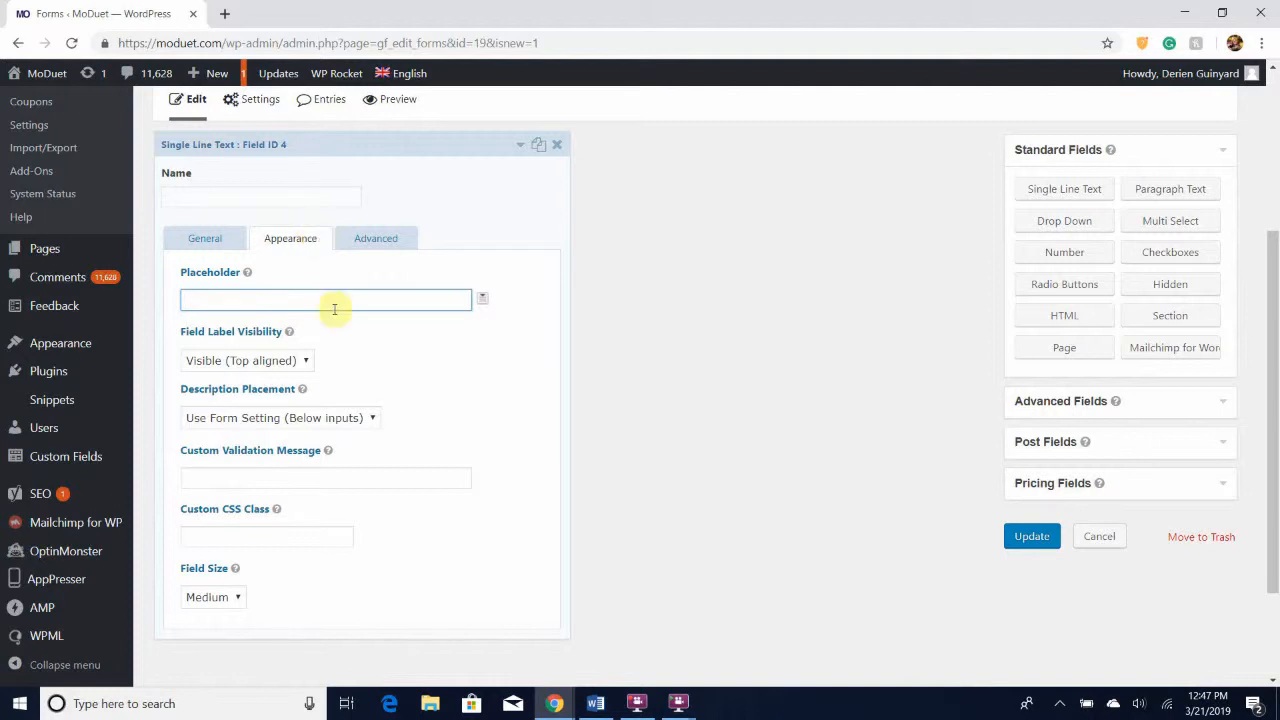
- Try hiding the Name field's label, set it back to Visible (Top aligned), and collapse the field's settings
click(257, 364)
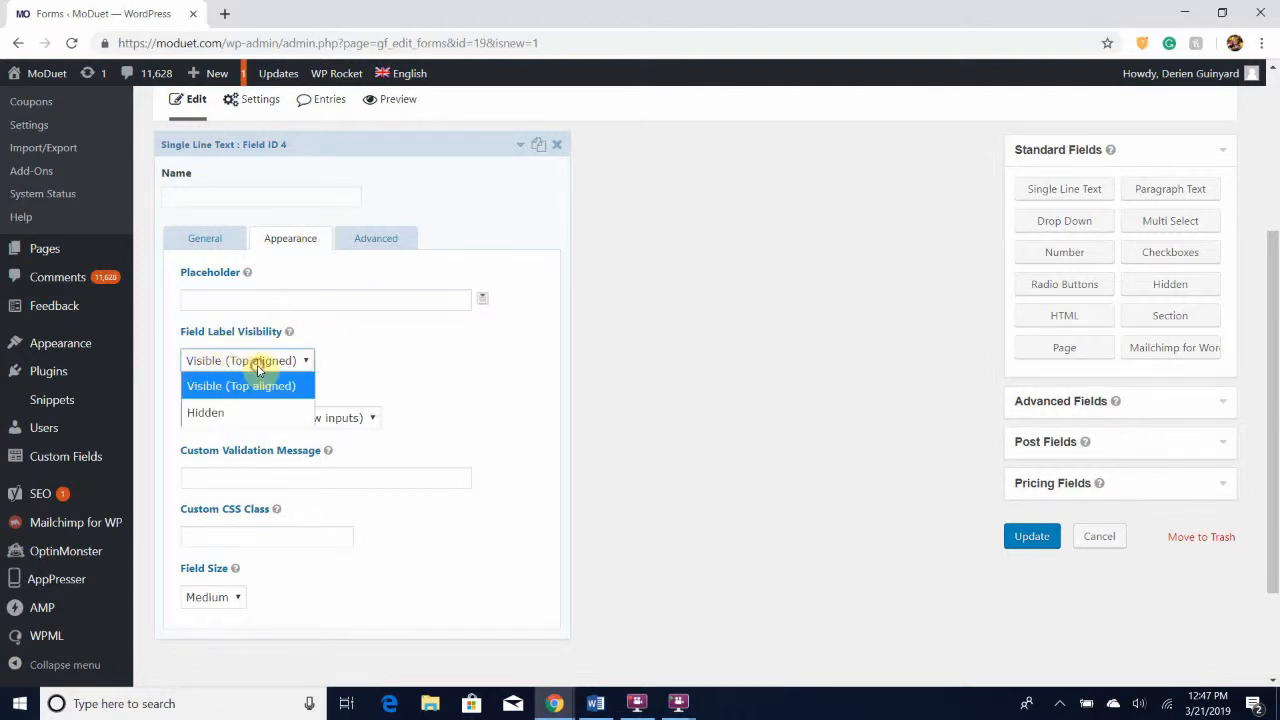
click(234, 420)
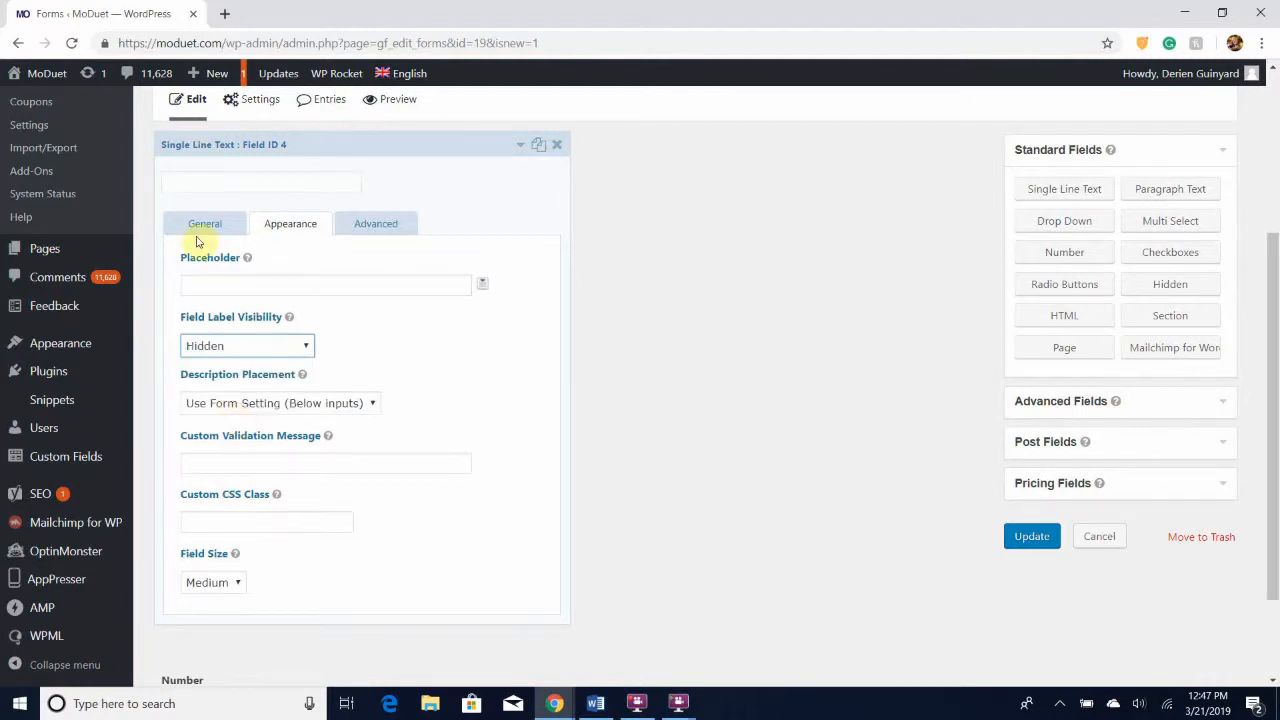
click(222, 345)
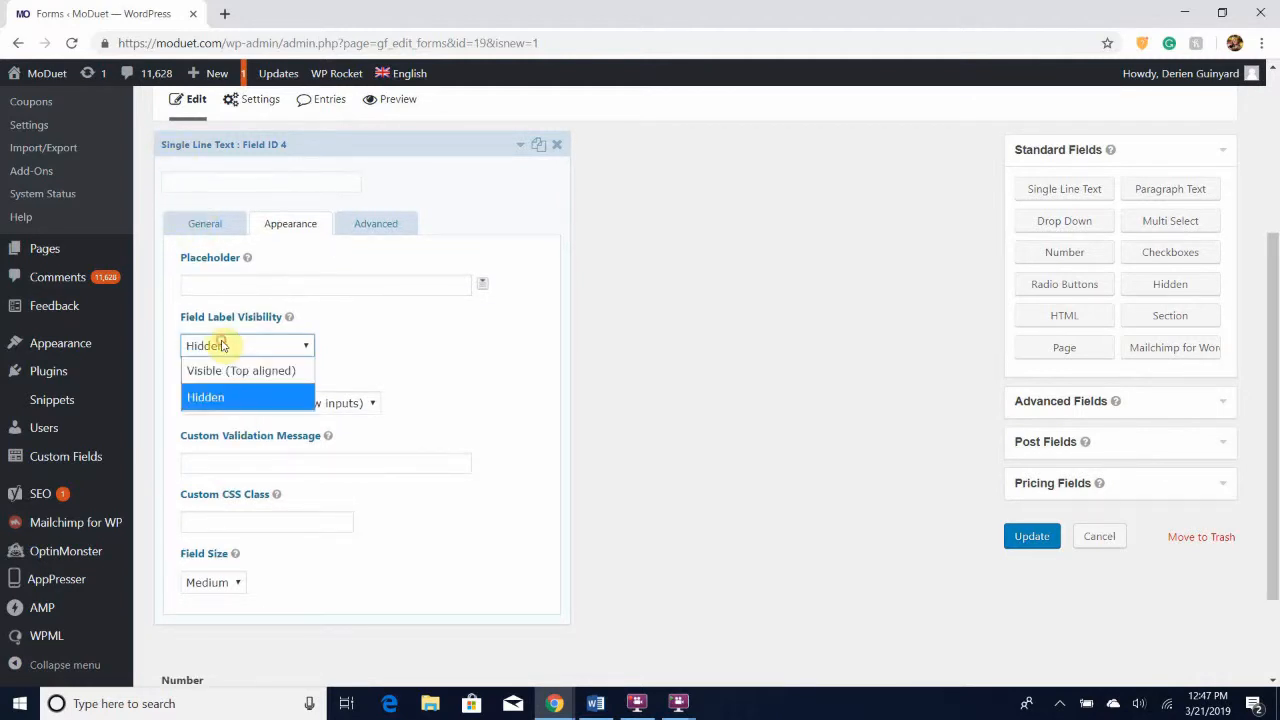
click(232, 367)
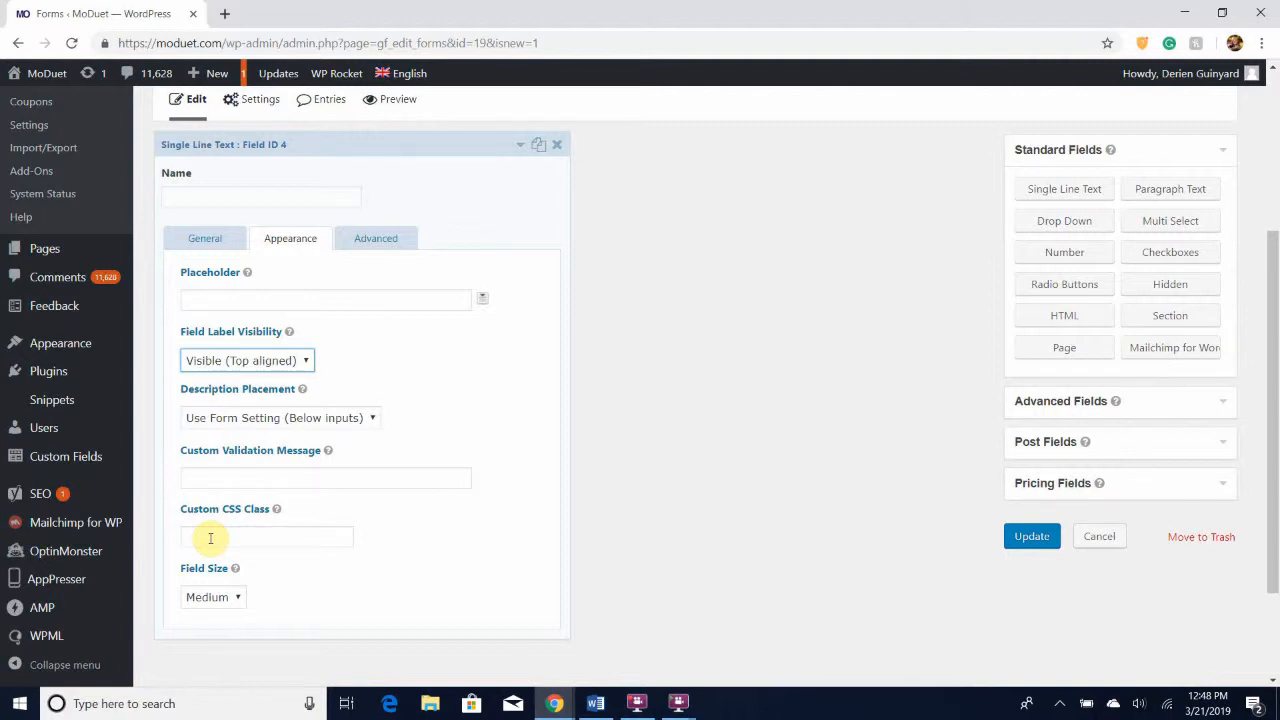
click(519, 147)
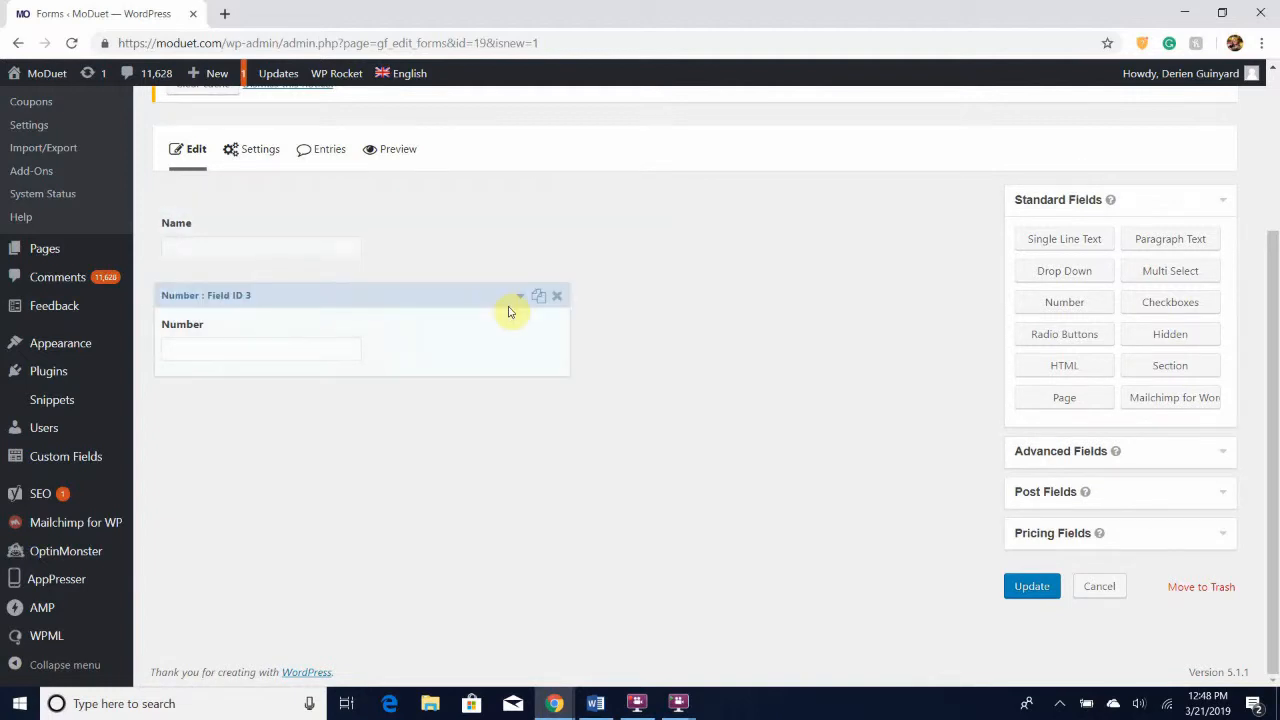
- Give the Number field the custom CSS class gf_right_half and collapse its settings
click(520, 297)
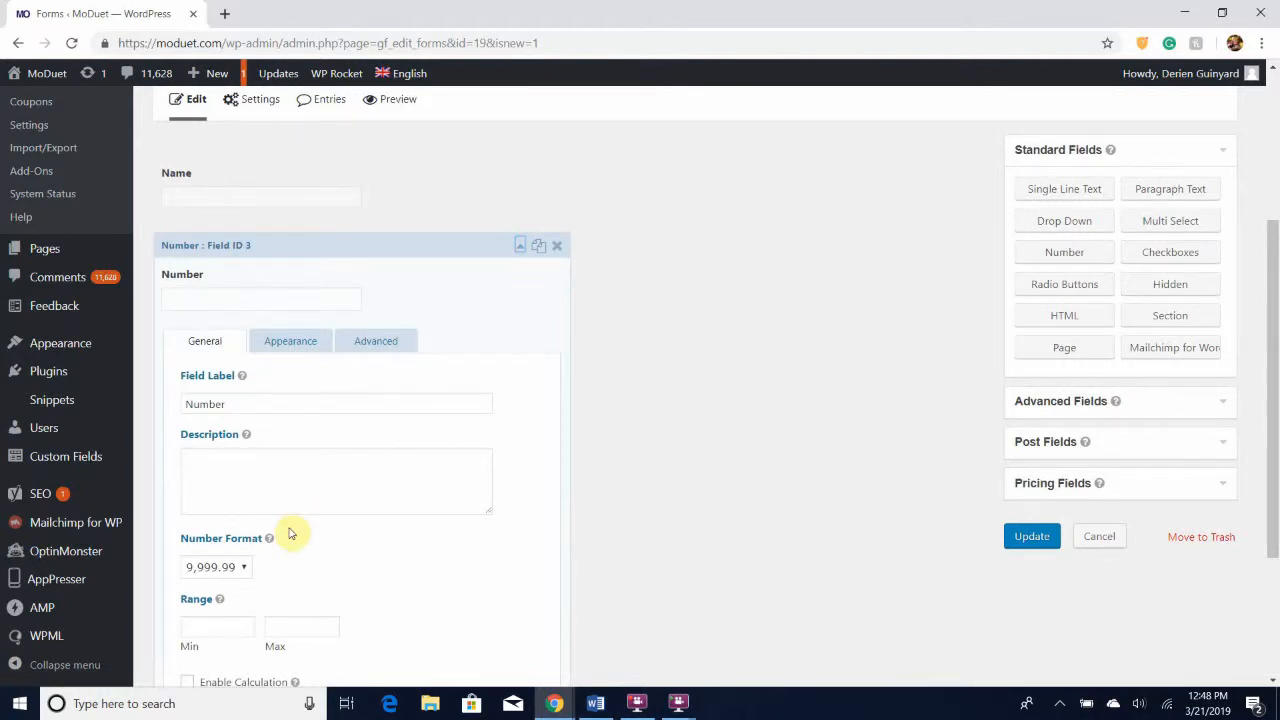
scroll(287, 531, down, 2)
scroll(285, 560, up, 1)
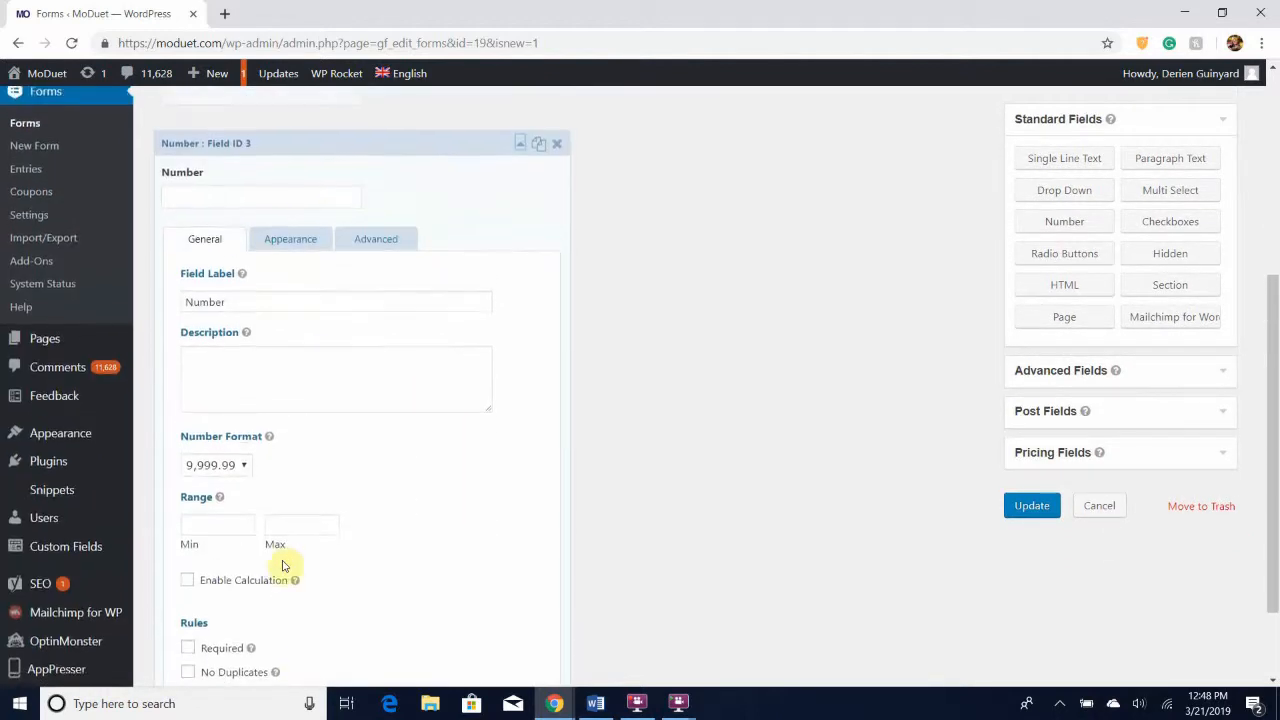
click(289, 244)
click(272, 545)
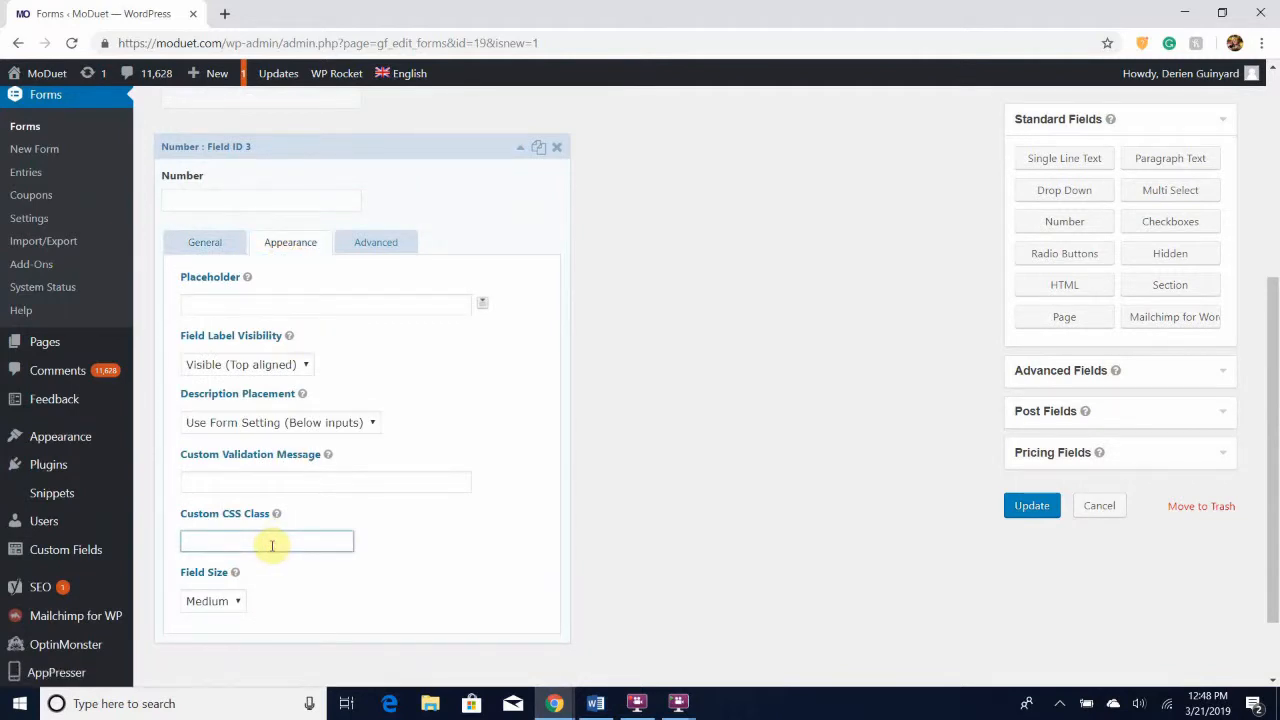
text(gf.)
text(right)
text(_half)
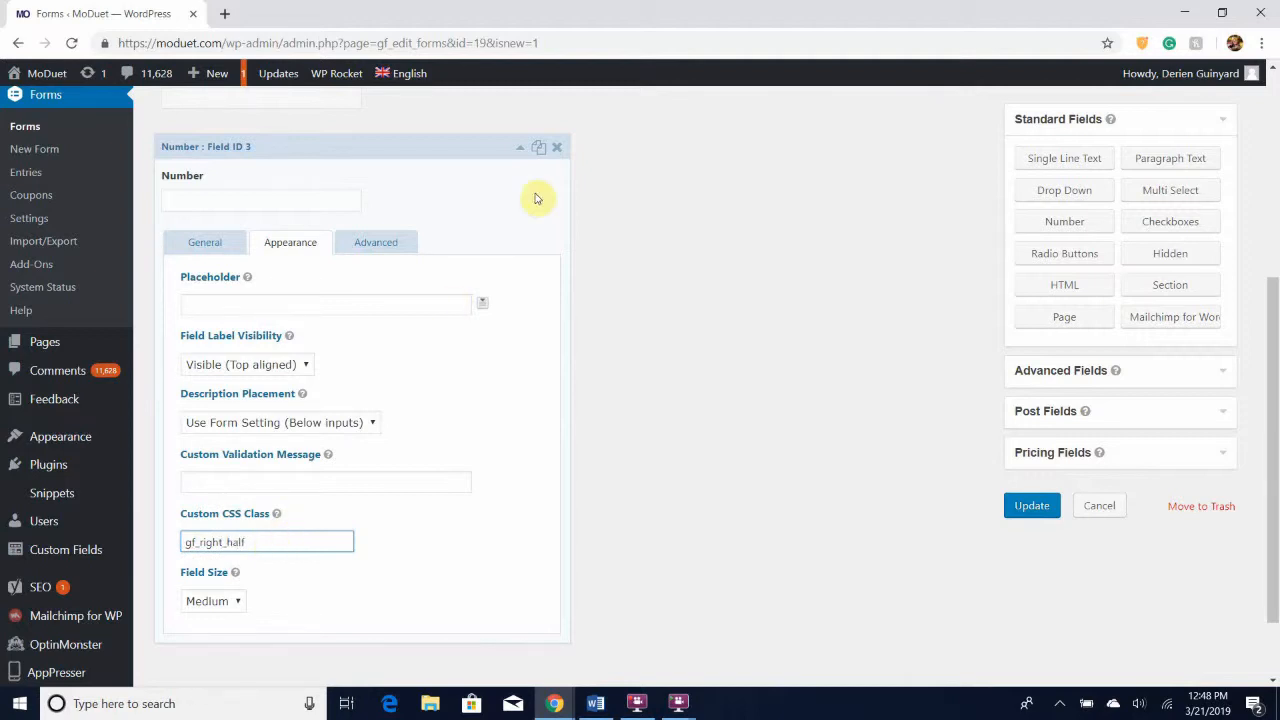
click(519, 147)
- Give the Name field the custom CSS class gf_left_half and collapse its settings
scroll(419, 237, up, 2)
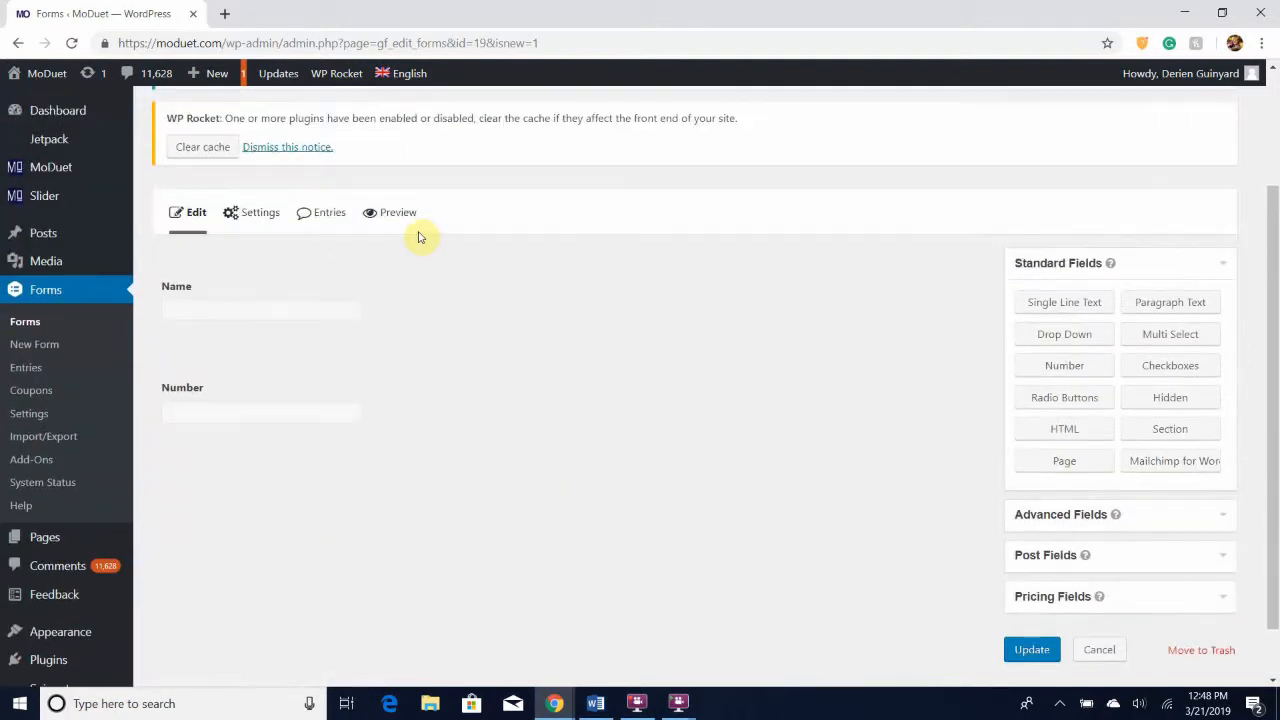
click(284, 272)
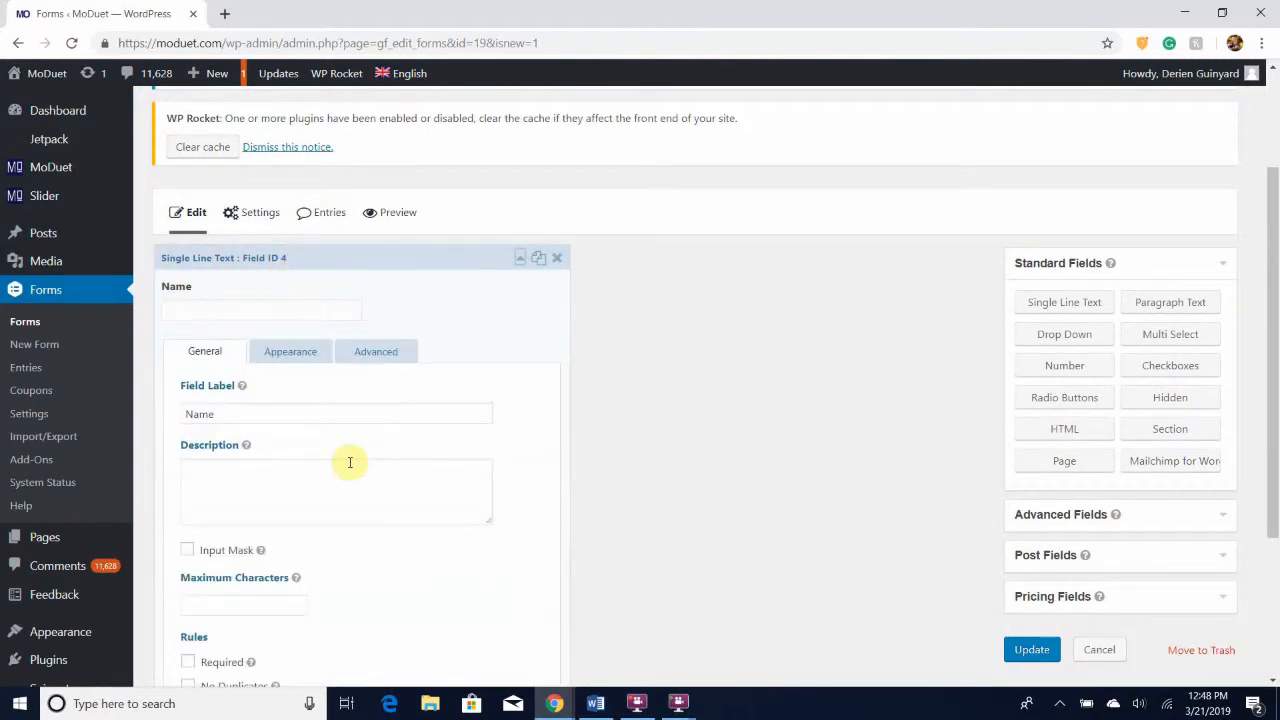
scroll(349, 460, down, 1)
click(314, 261)
scroll(335, 480, down, 1)
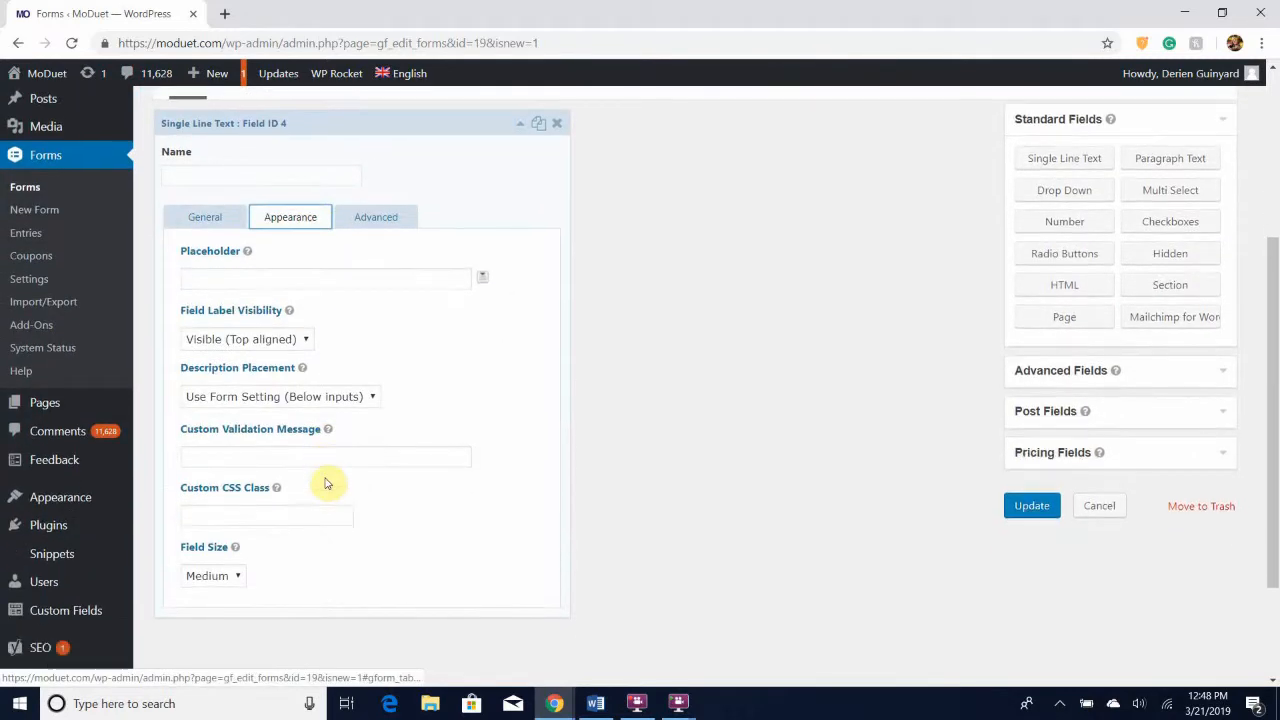
click(279, 522)
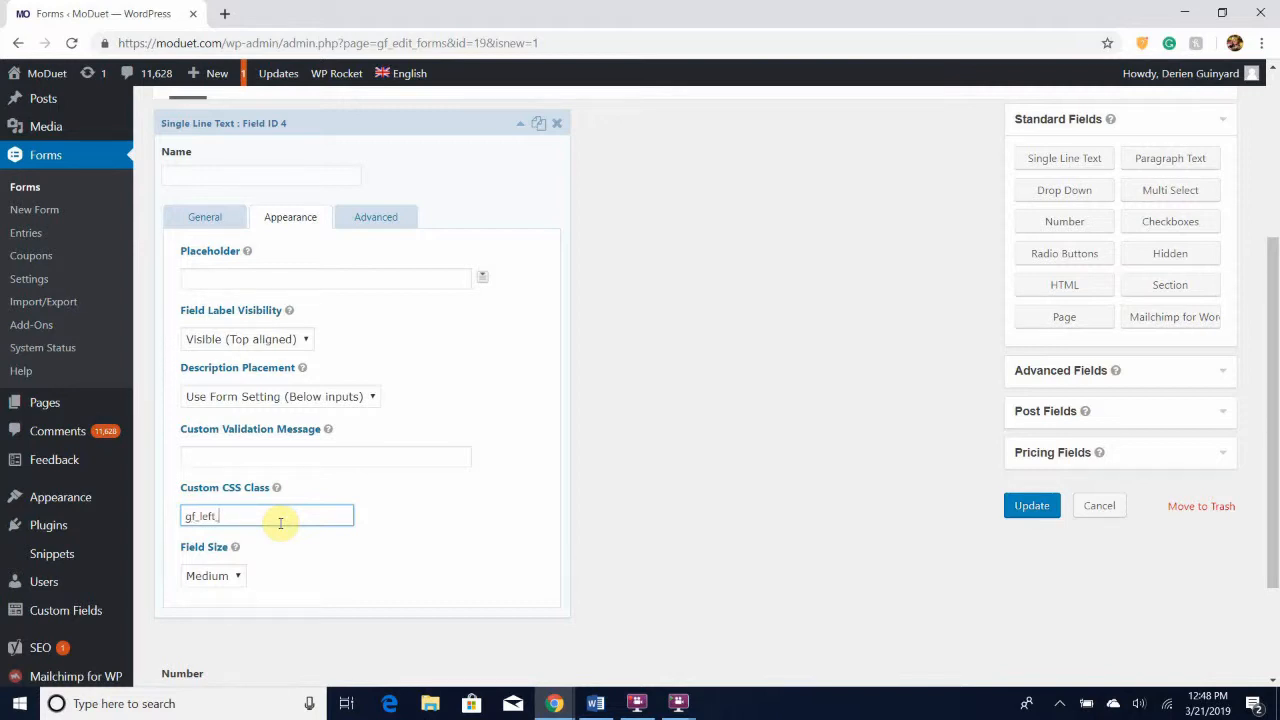
click(673, 356)
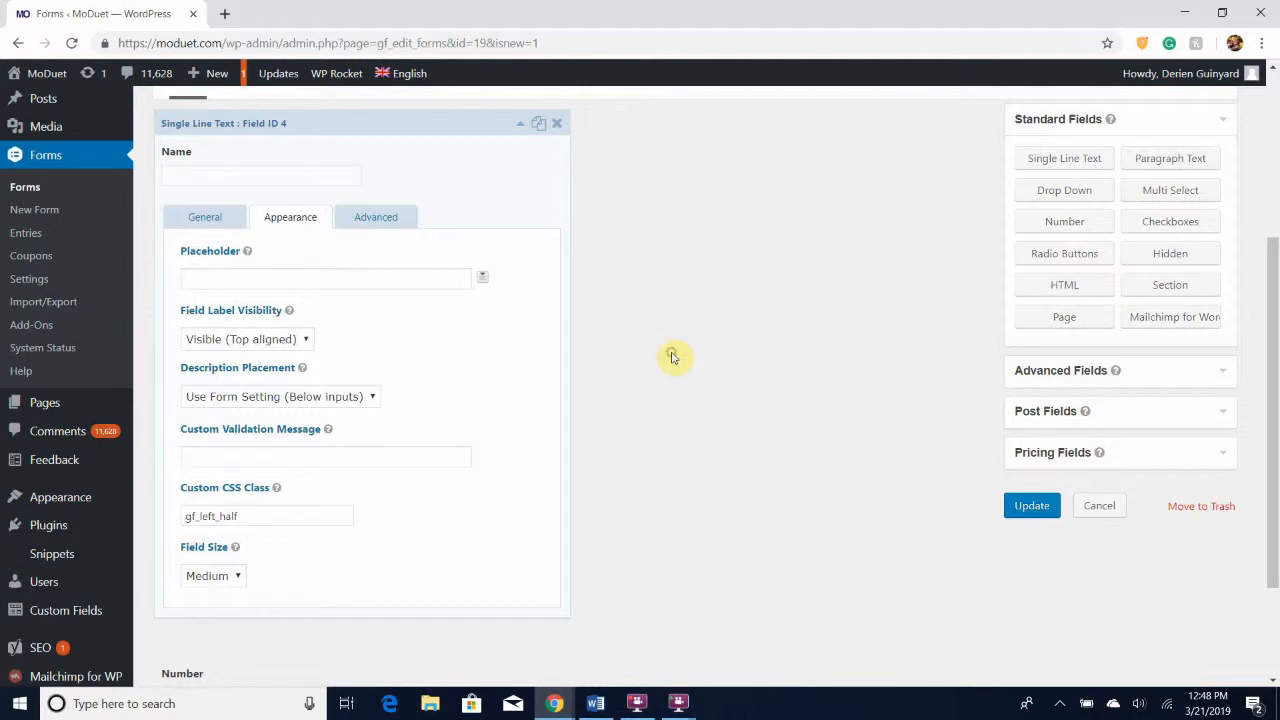
click(538, 125)
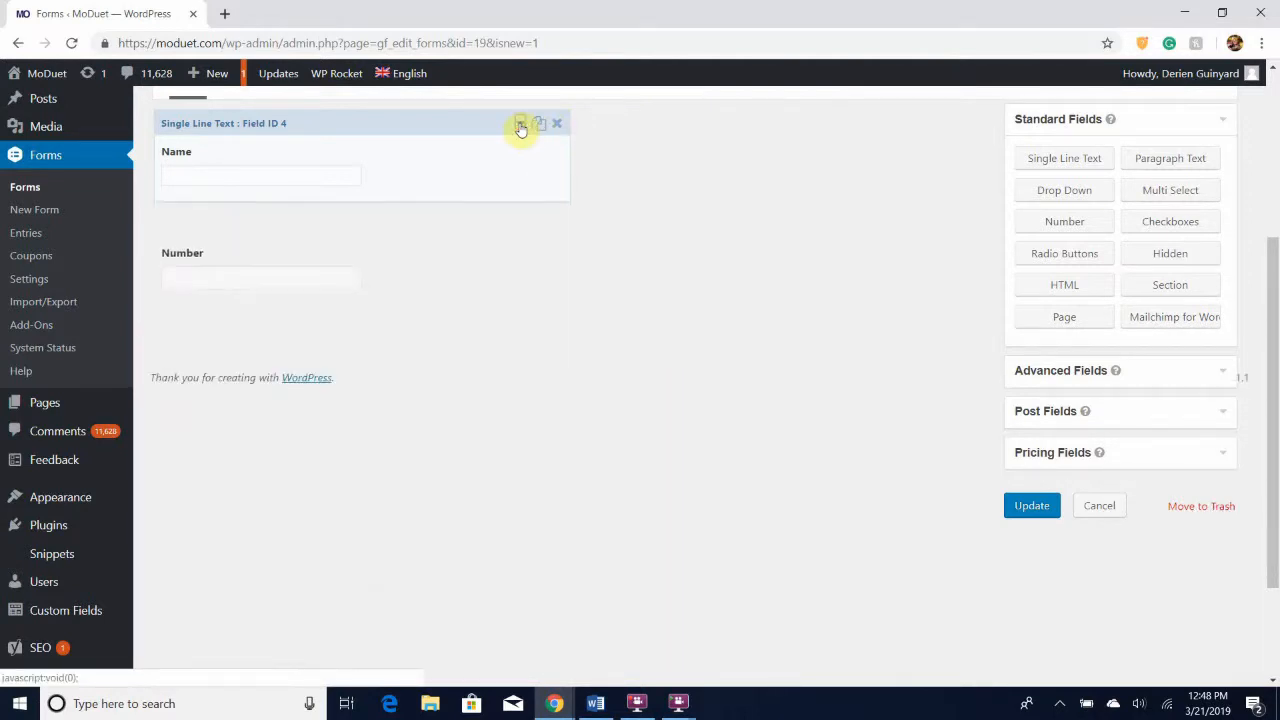
- Save the Test form with its updated Name and Number fields
click(1030, 505)
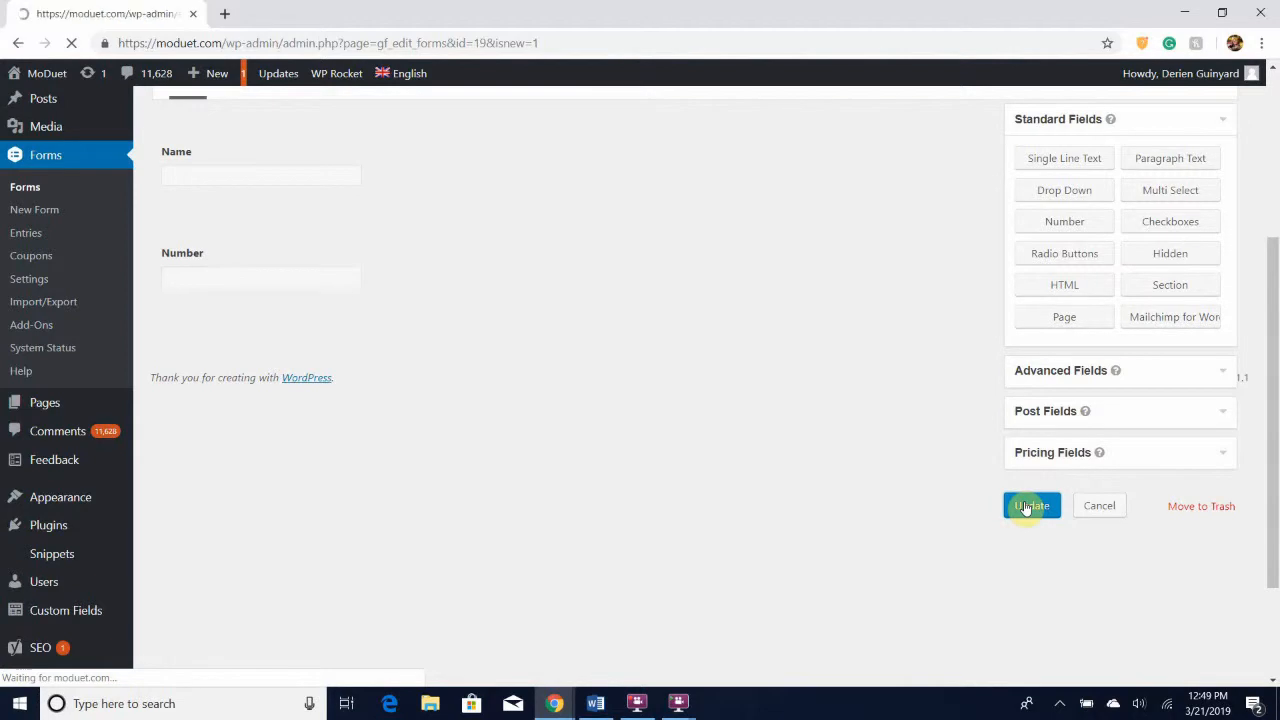
scroll(765, 578, down, 2)
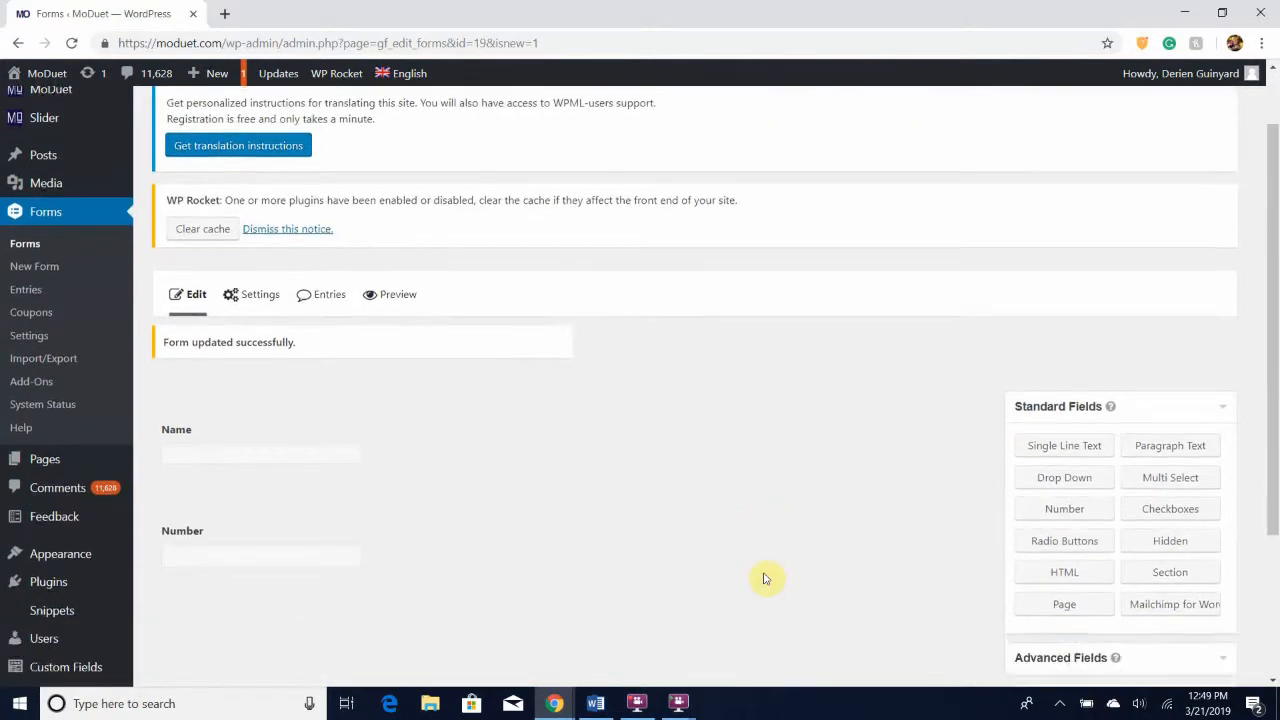
mouse_move(300, 417)
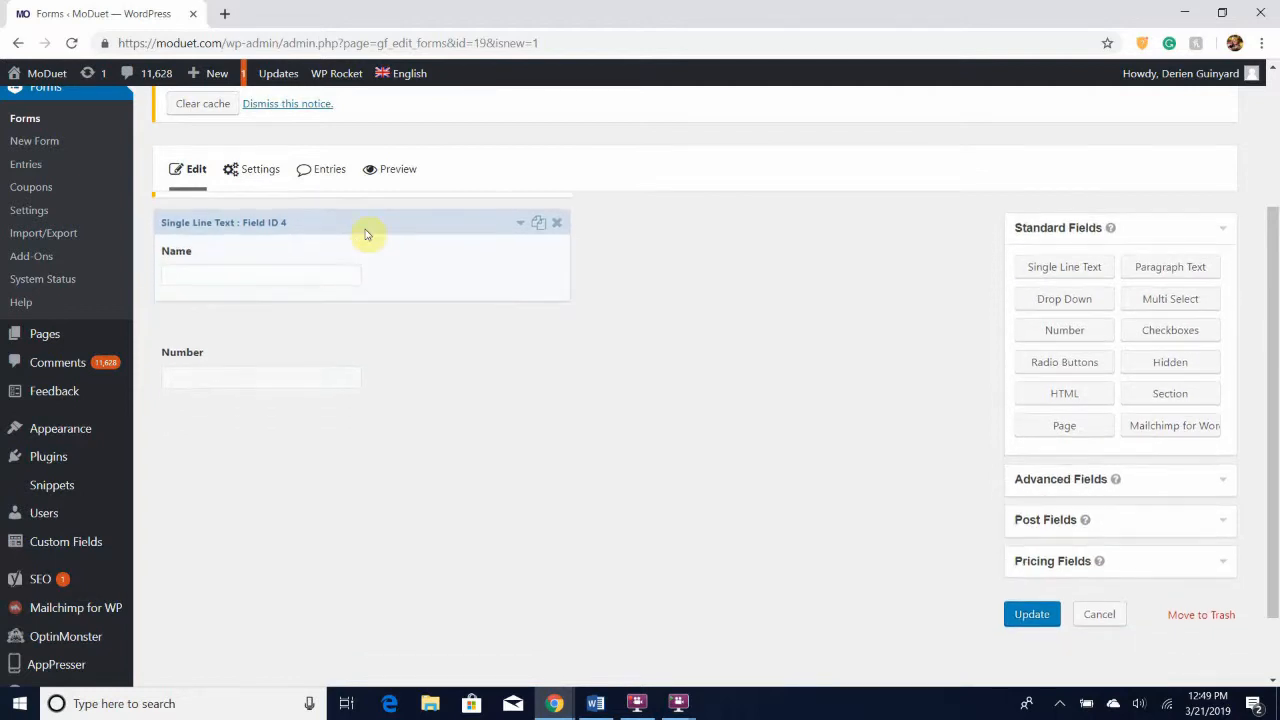
- Preview the Test form to check how its Name and Number fields are laid out
click(381, 181)
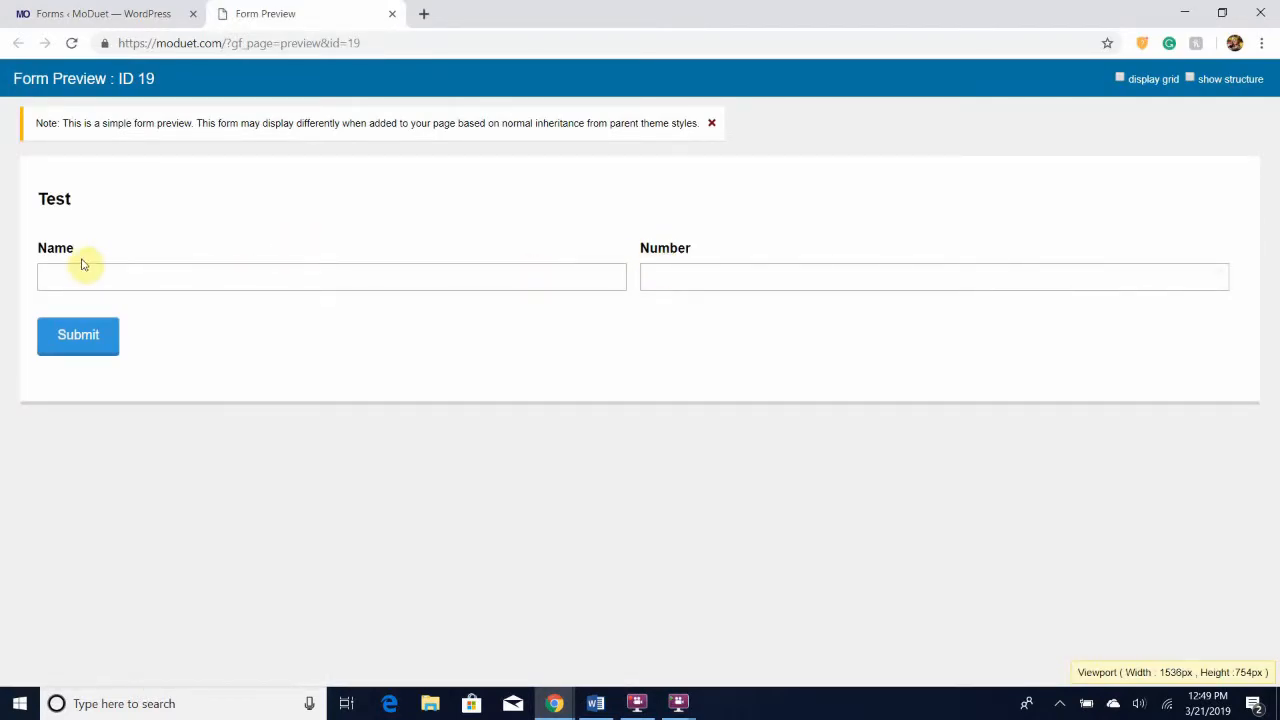
click(297, 409)
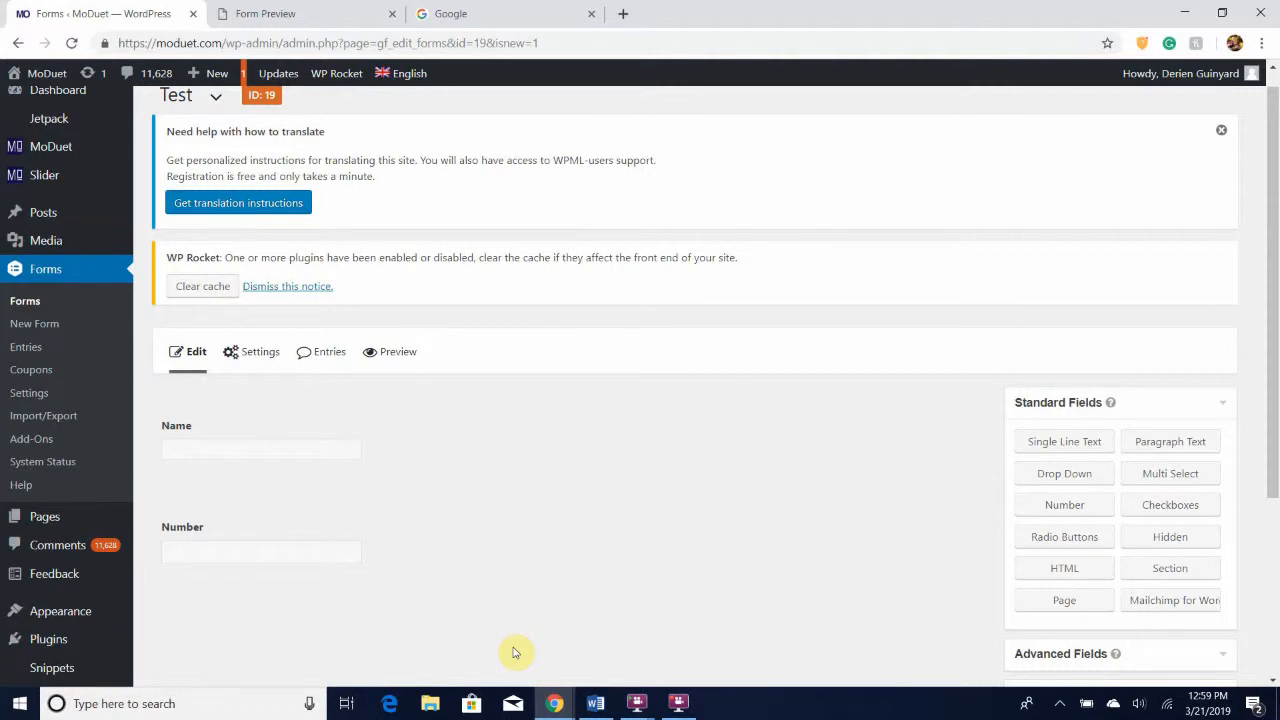
- Search Google for "custom css class gravity forms" and read how to use ready classes in the CSS Ready Classes for Gravity Forms article
click(514, 17)
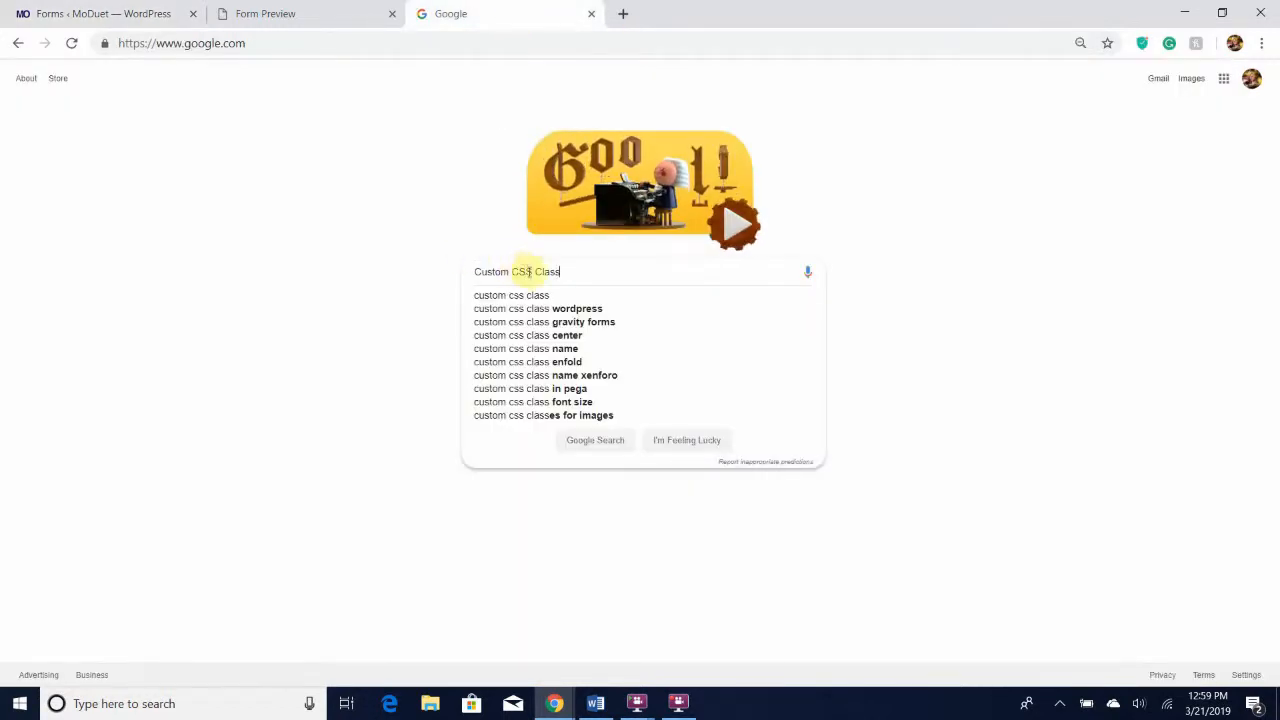
click(580, 325)
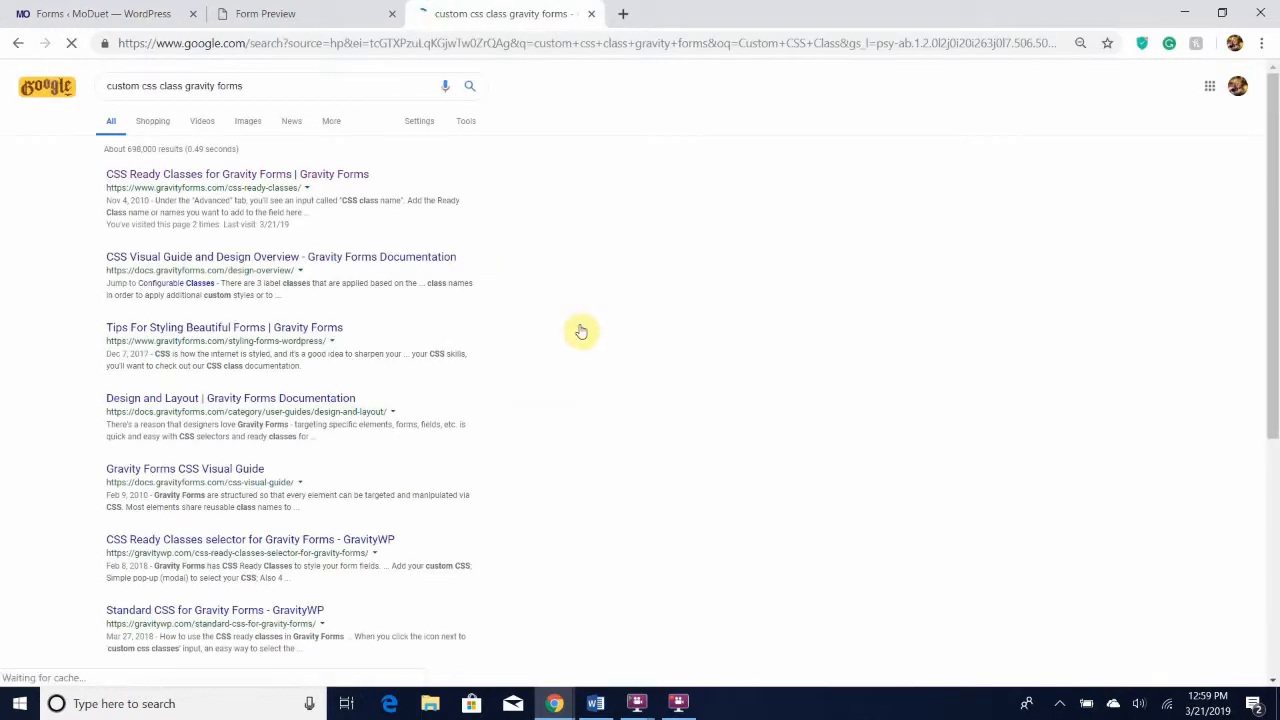
click(263, 176)
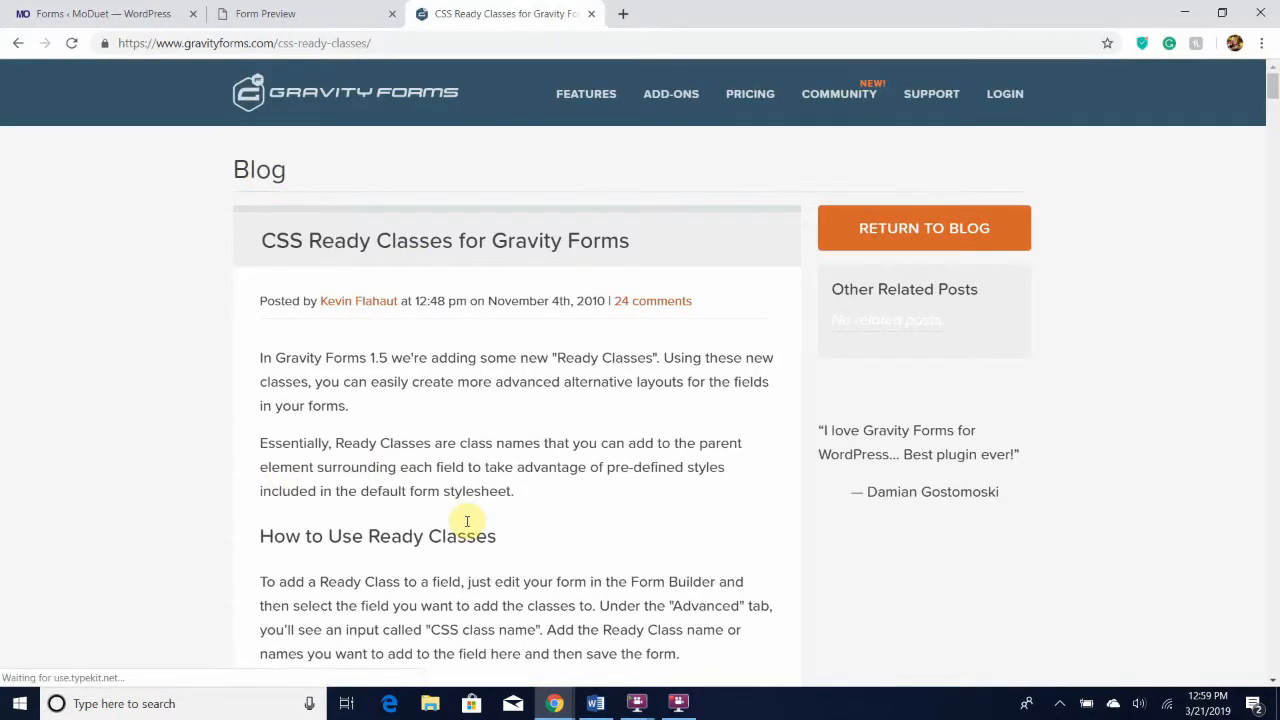
scroll(466, 521, down, 5)
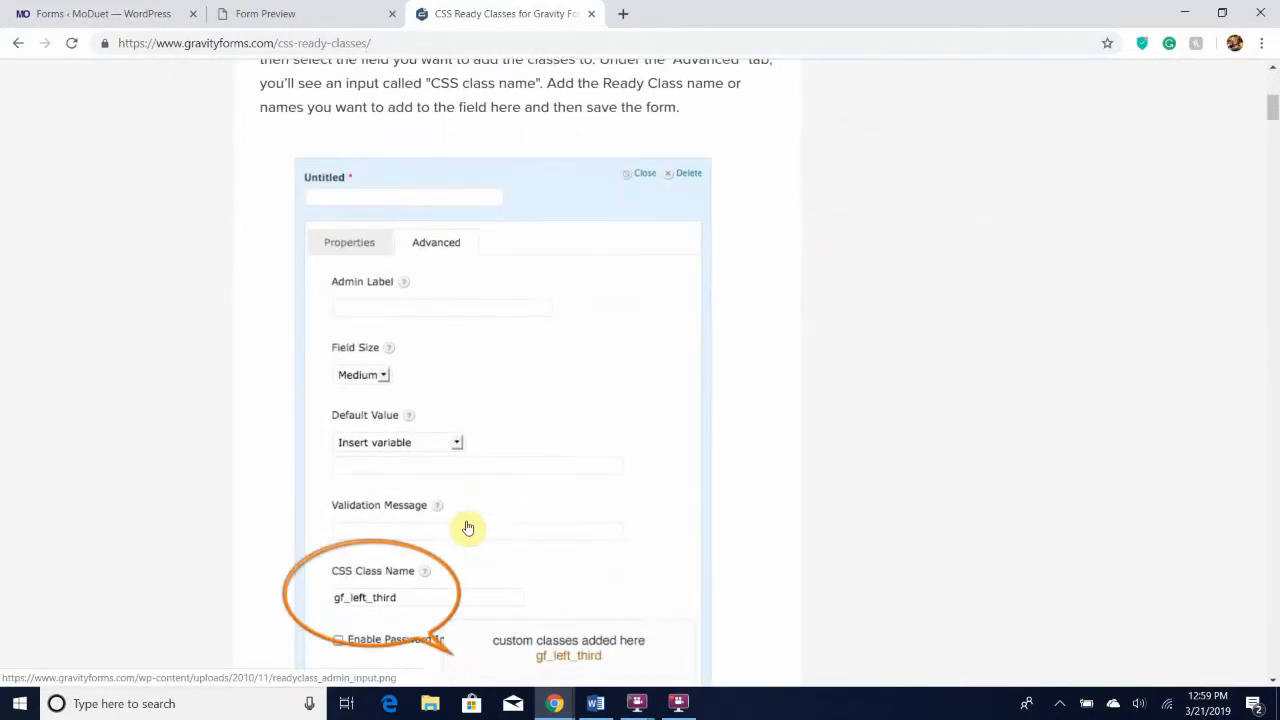
scroll(467, 527, down, 1)
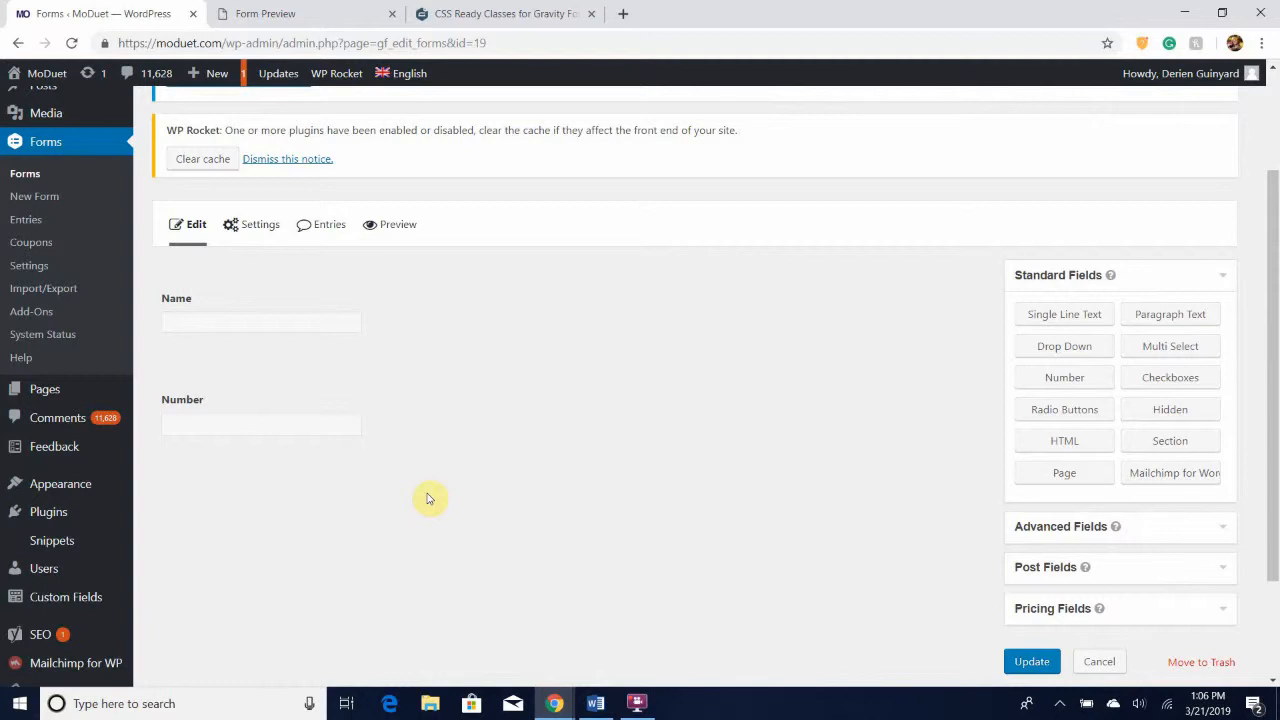
- Go to the site's posts and start a new post titled "name"
scroll(427, 498, up, 2)
mouse_move(41, 205)
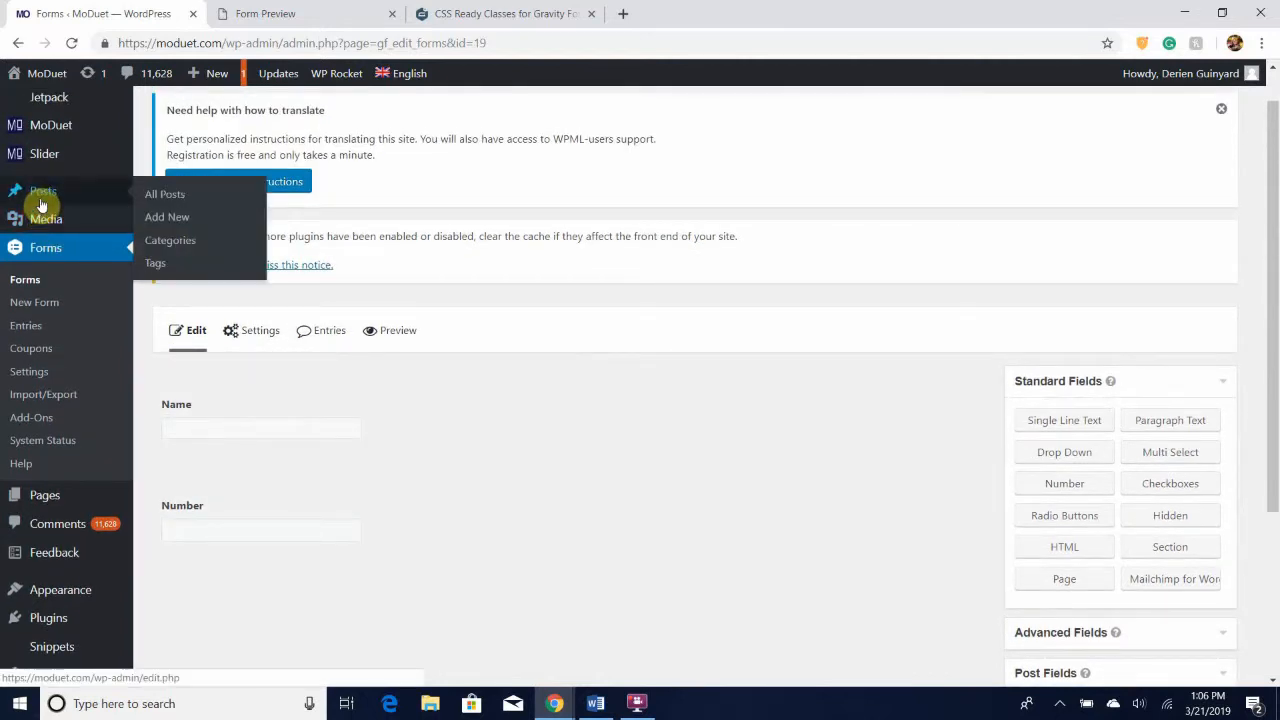
click(152, 200)
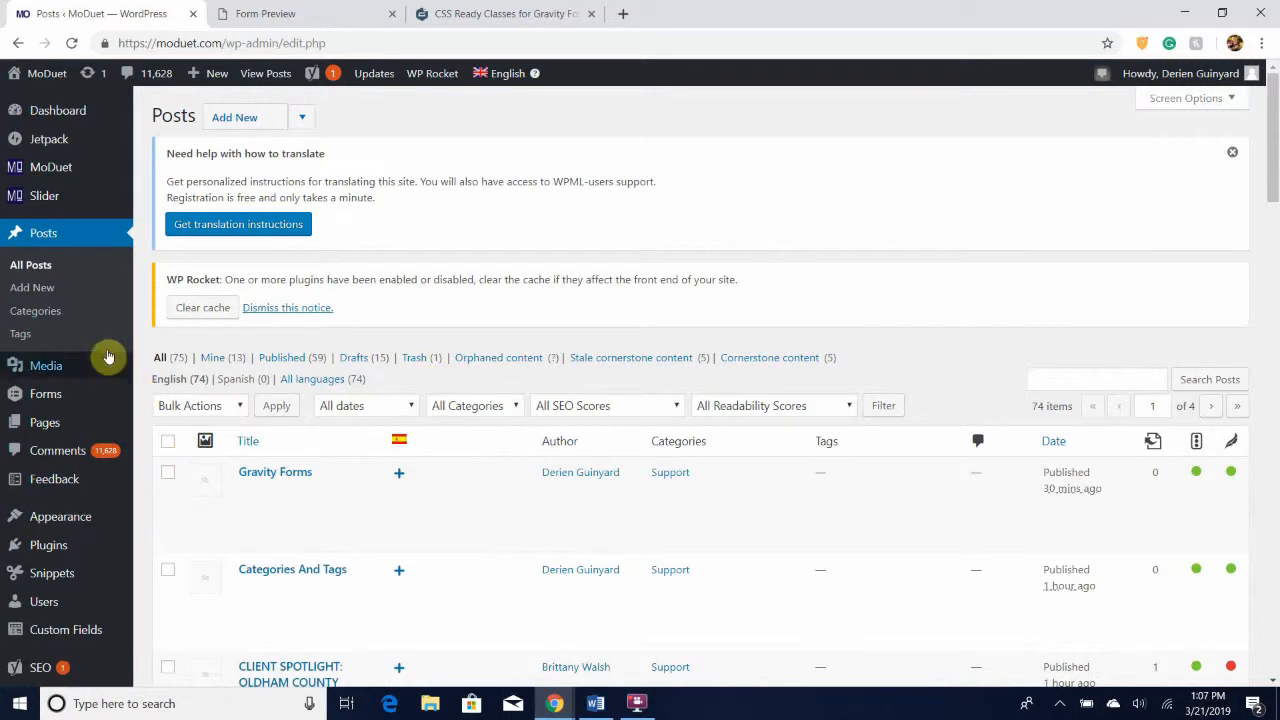
click(50, 298)
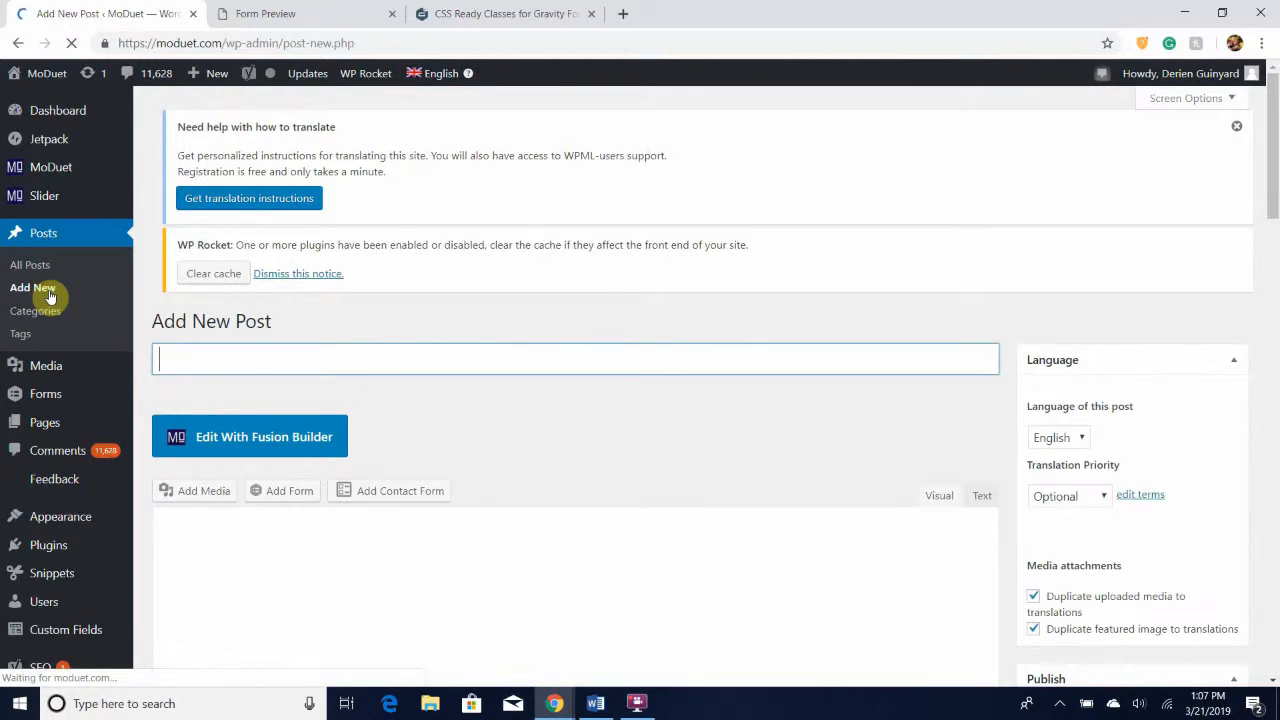
text(name)
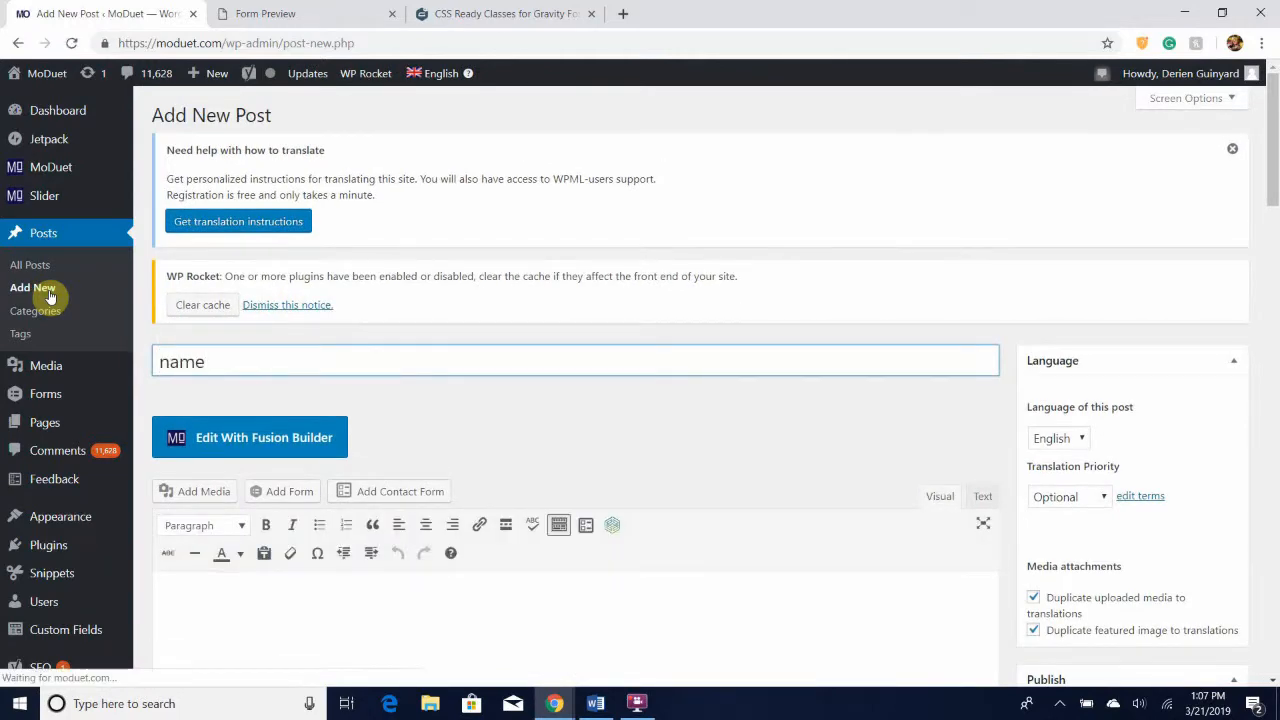
- Insert the Test form into the post body, keeping the form title and description displayed
scroll(150, 380, down, 3)
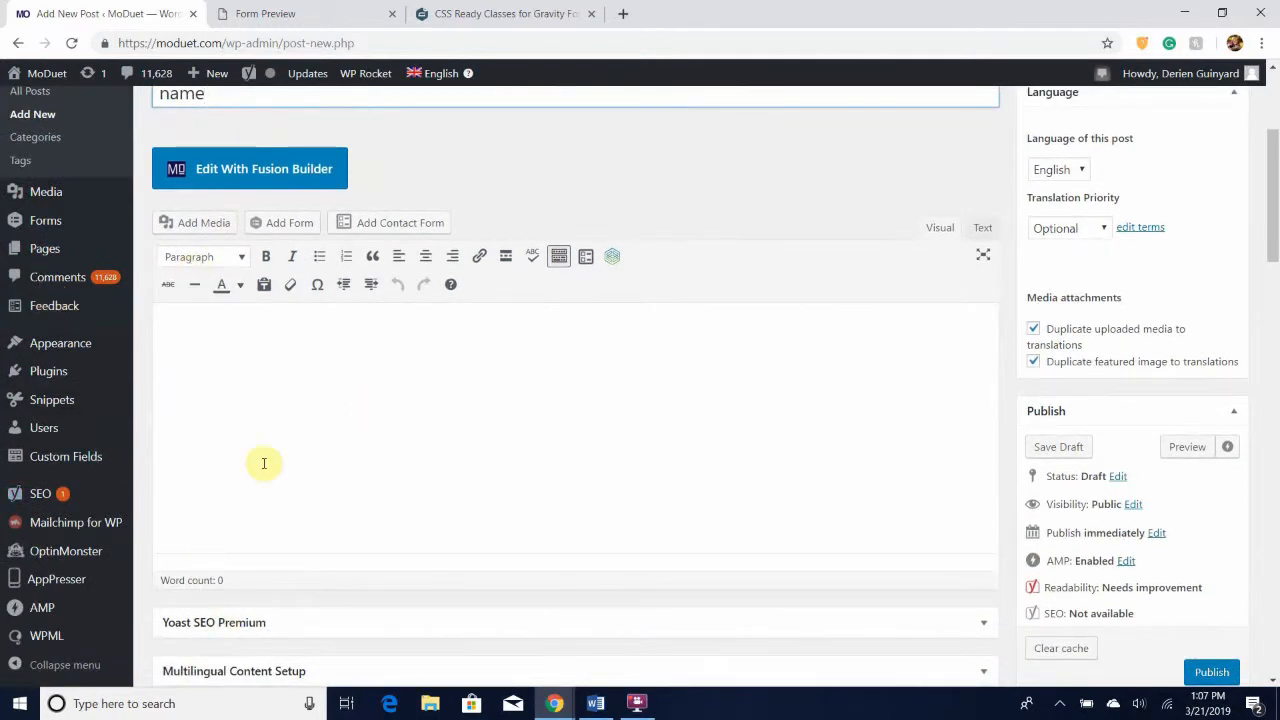
click(282, 232)
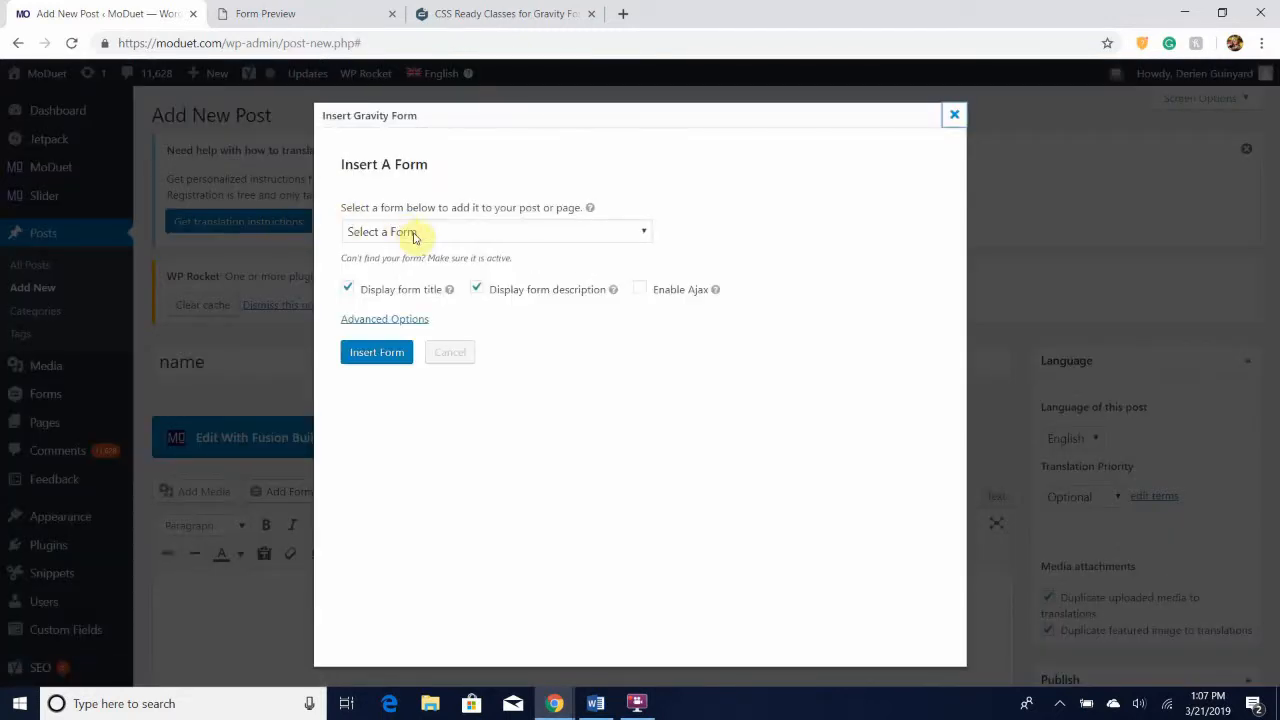
click(414, 238)
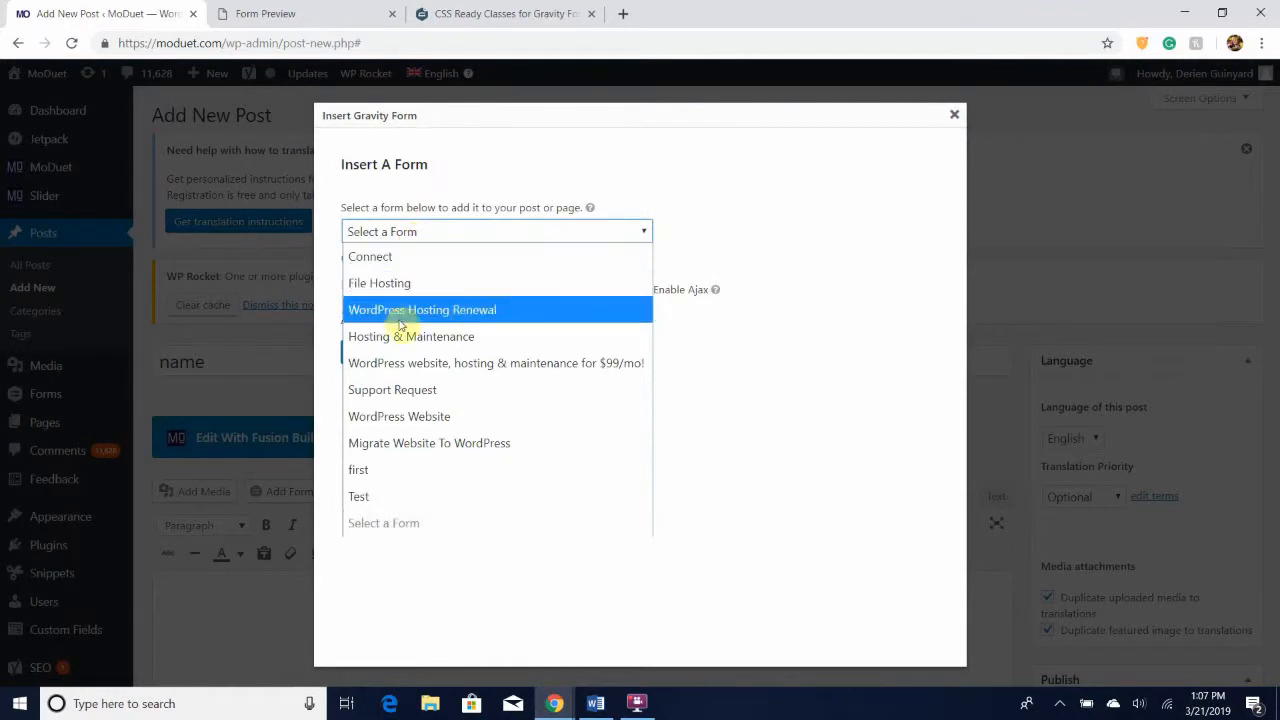
click(367, 498)
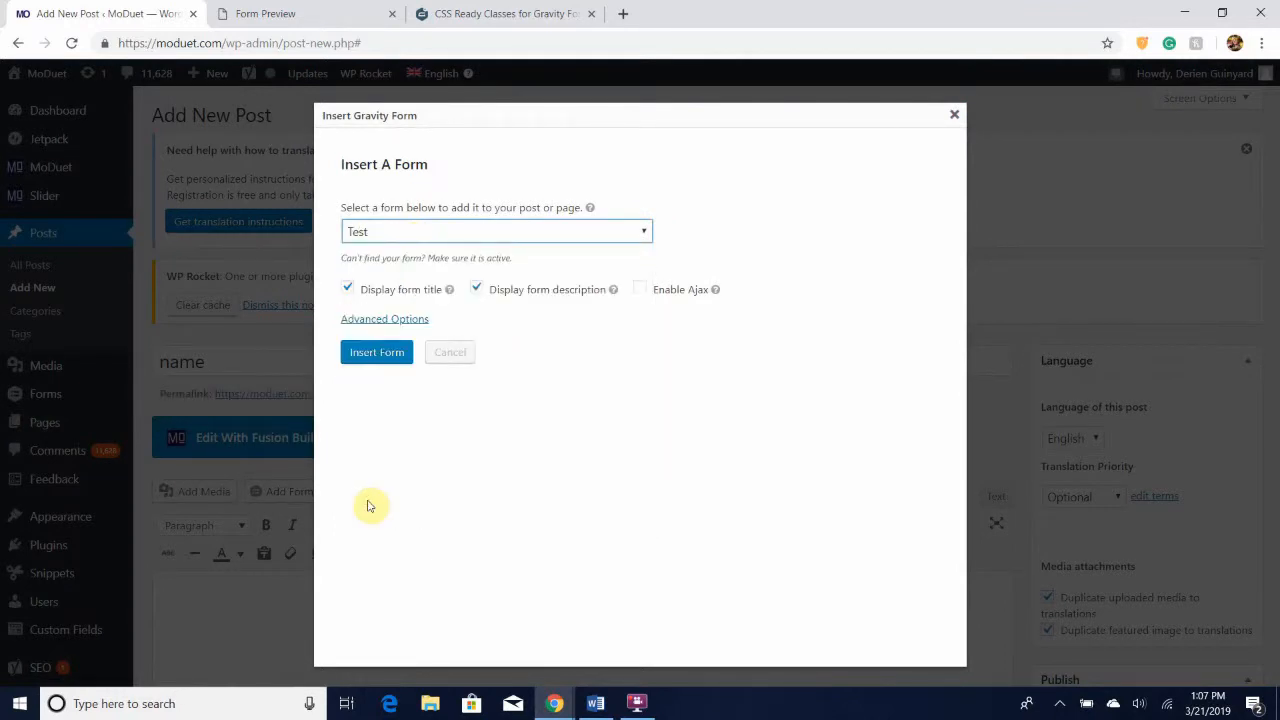
click(377, 353)
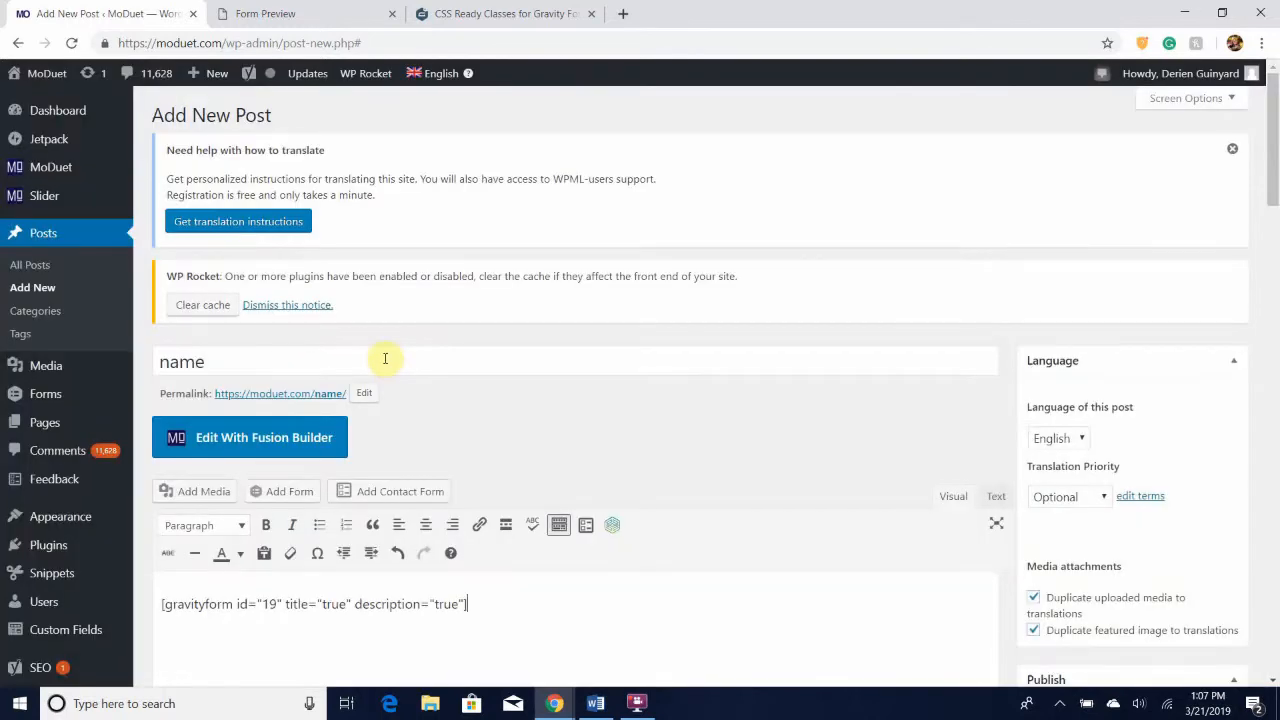
- Preview the post to check the embedded form's layout, and return to the WordPress admin
scroll(385, 358, down, 2)
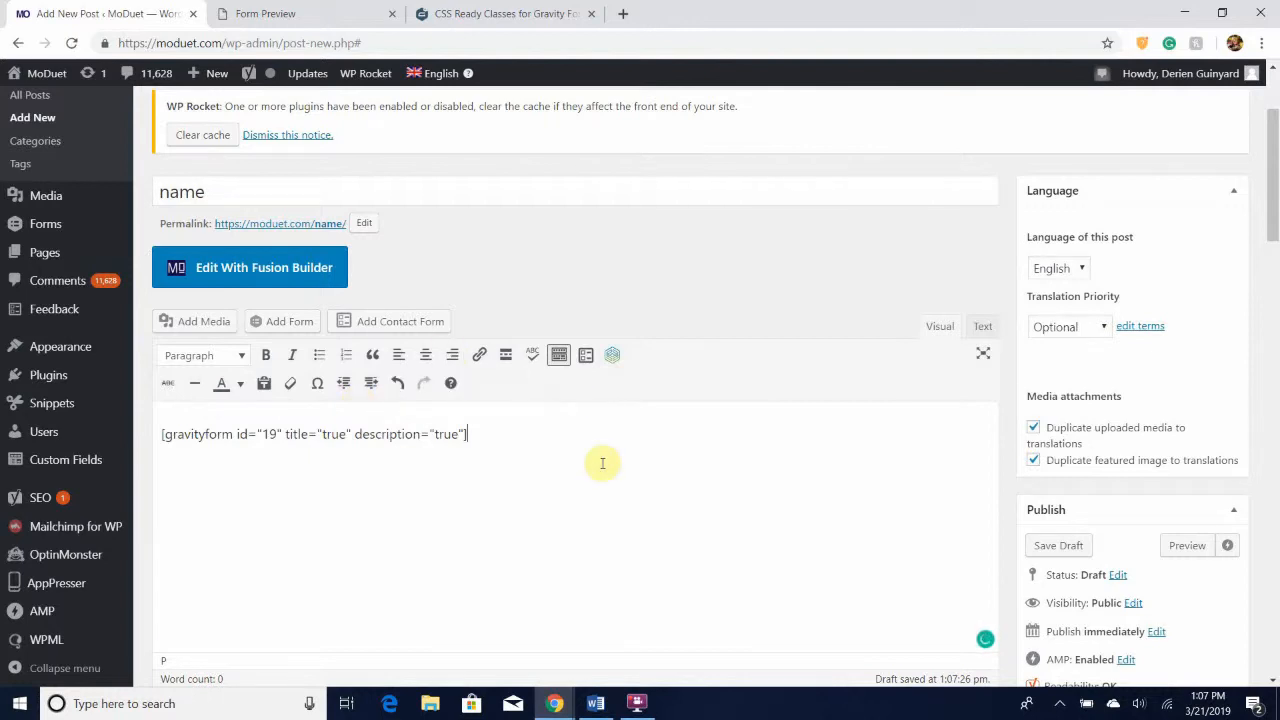
scroll(751, 434, down, 2)
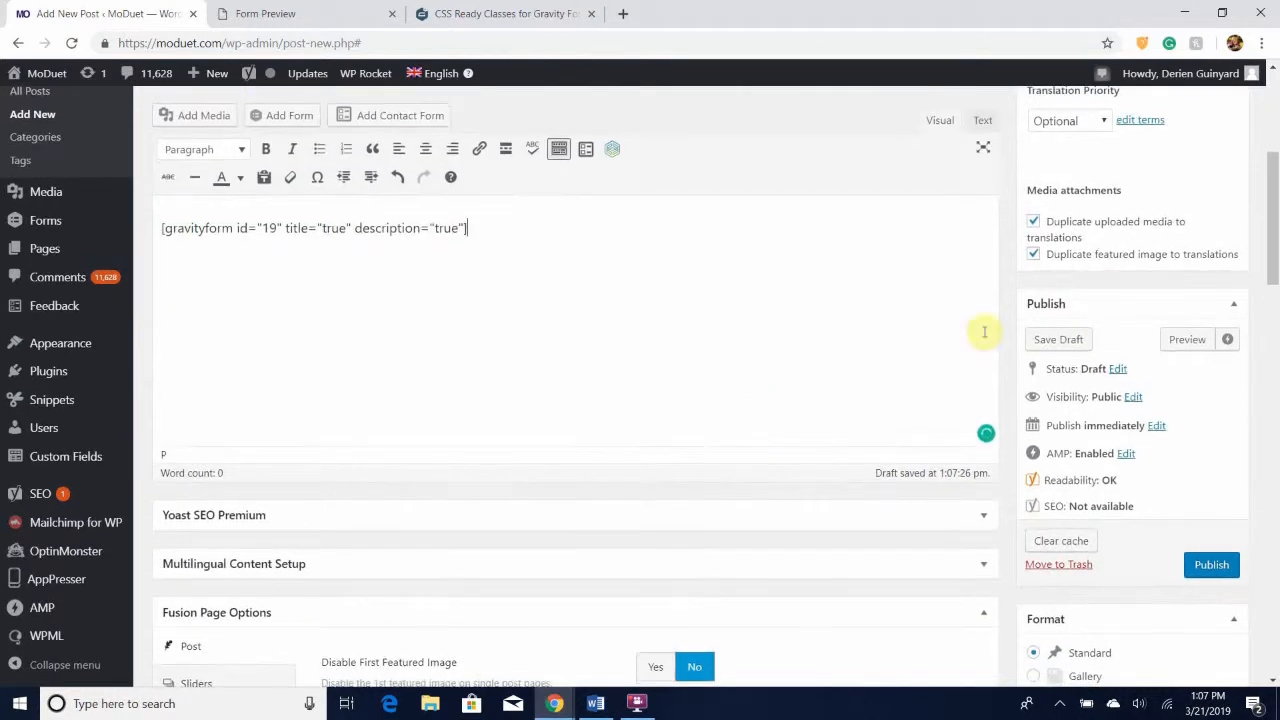
click(1180, 346)
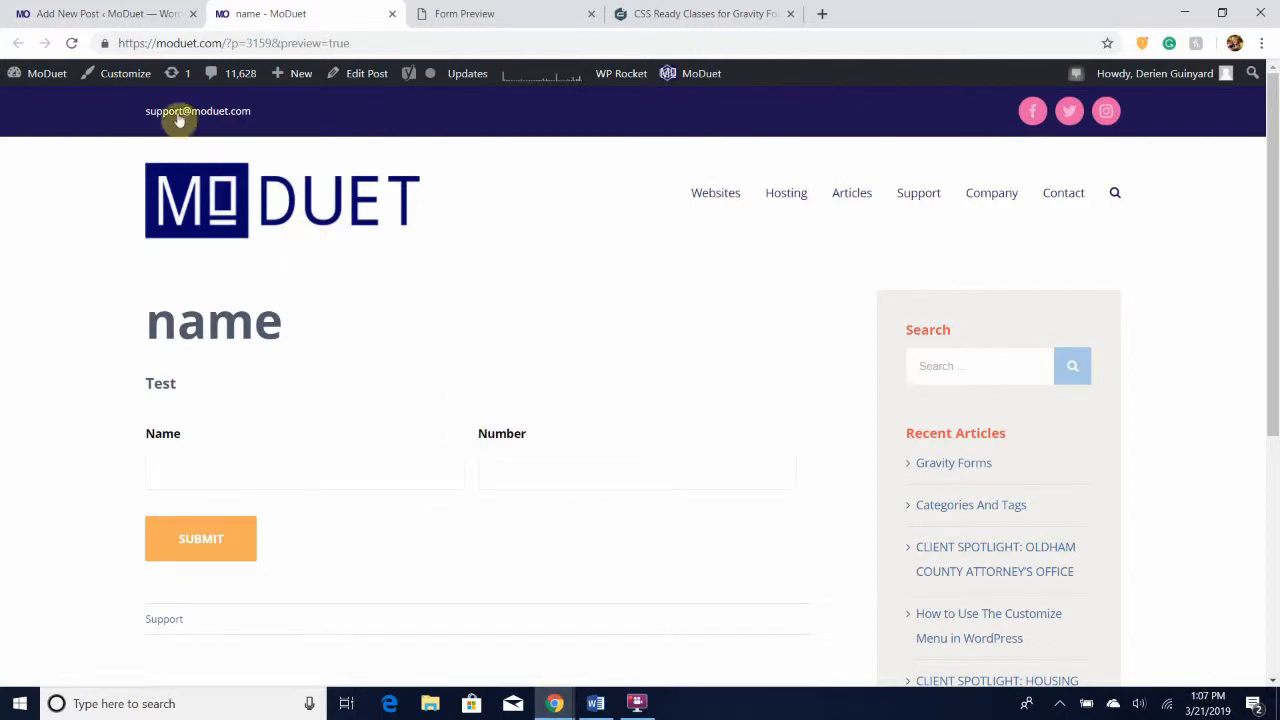
click(160, 17)
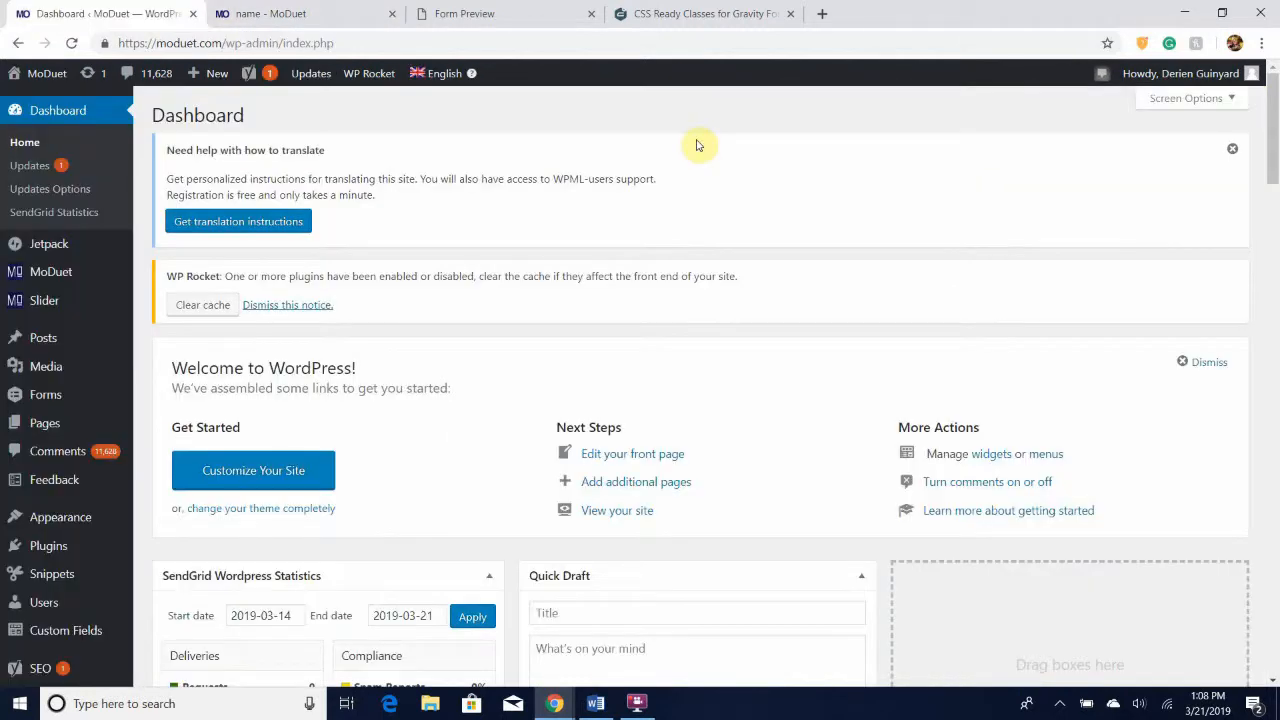